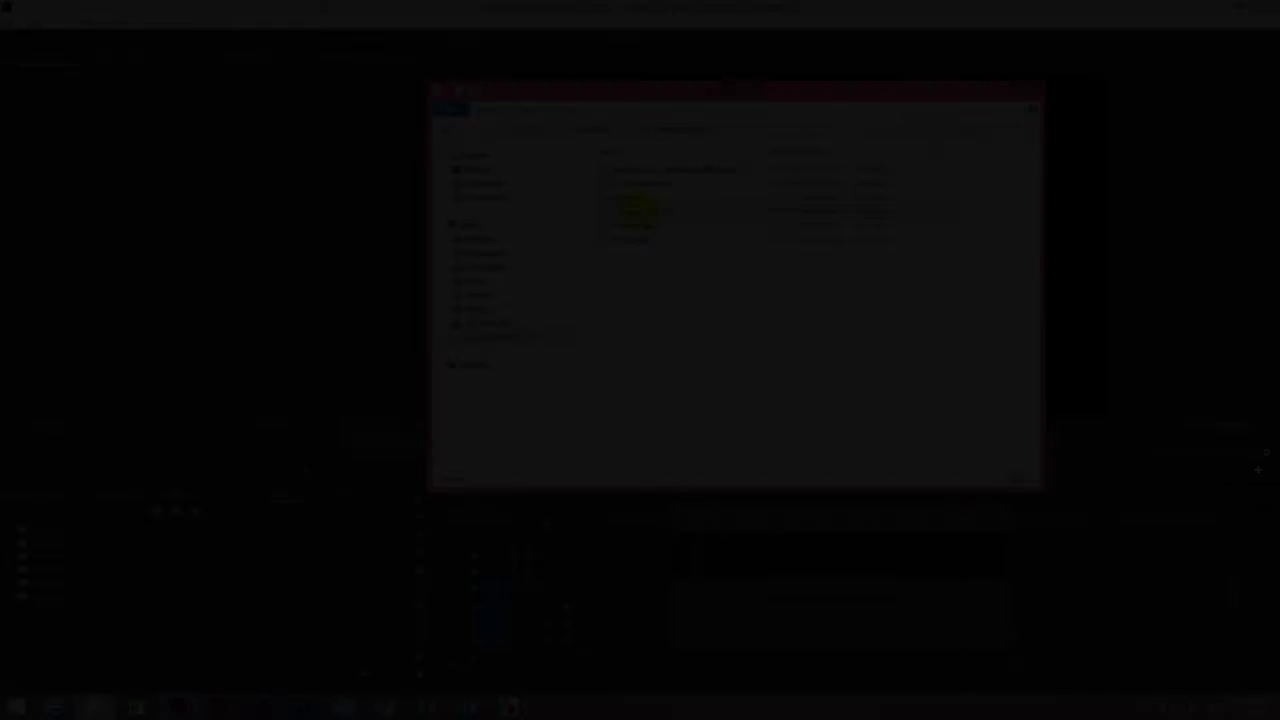
Open the Action road show13 to 15 folder and drag the MVI_0038 video into the project
double_click(668, 204)
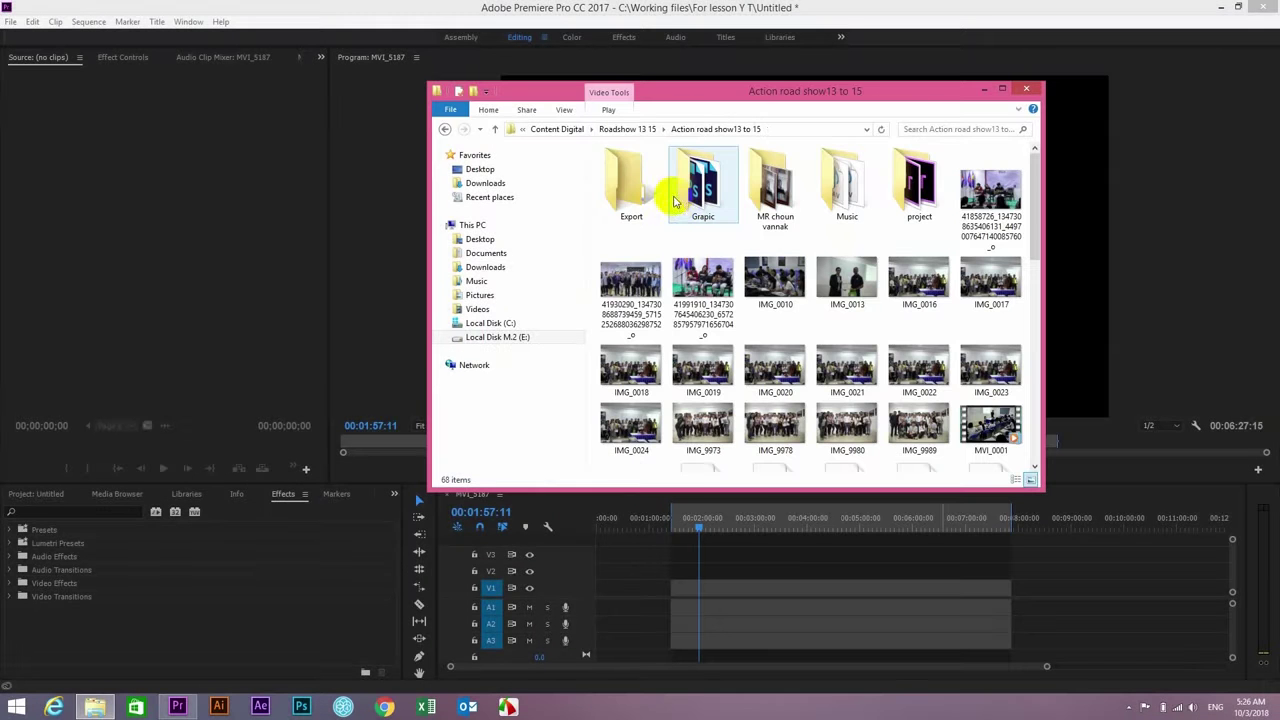
scroll(814, 268, down, 5)
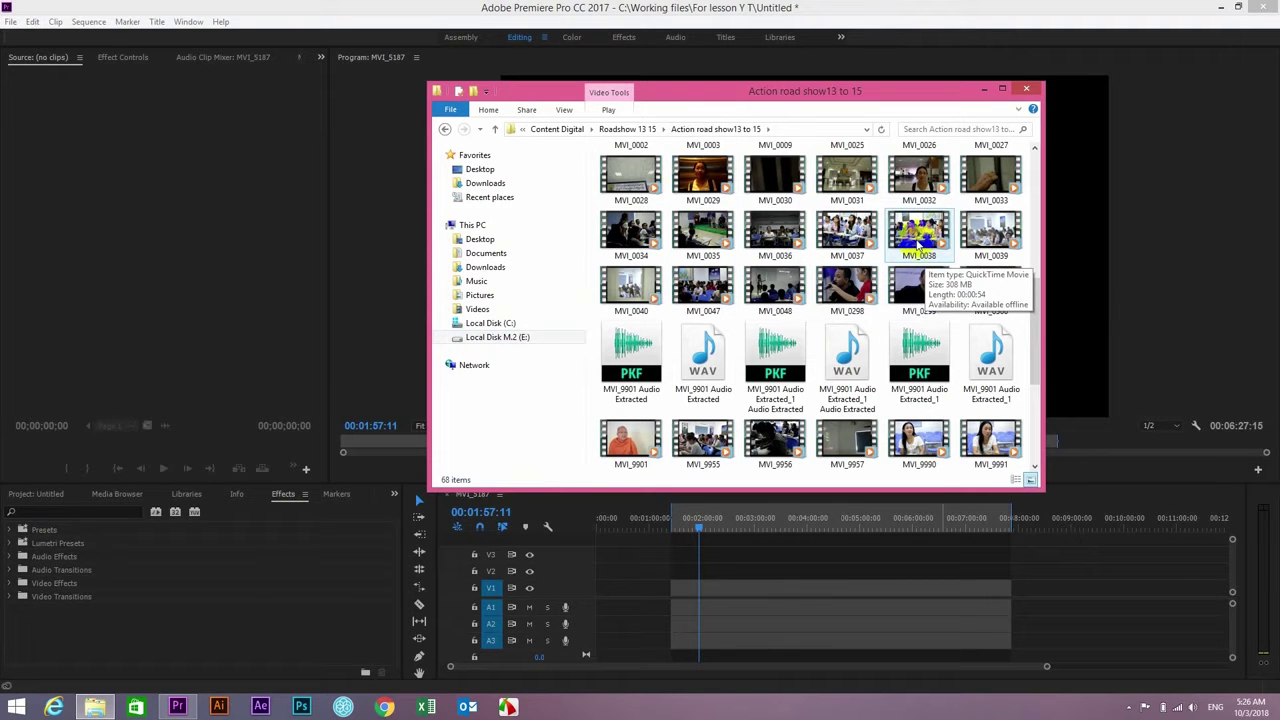
drag(918, 245, 452, 530)
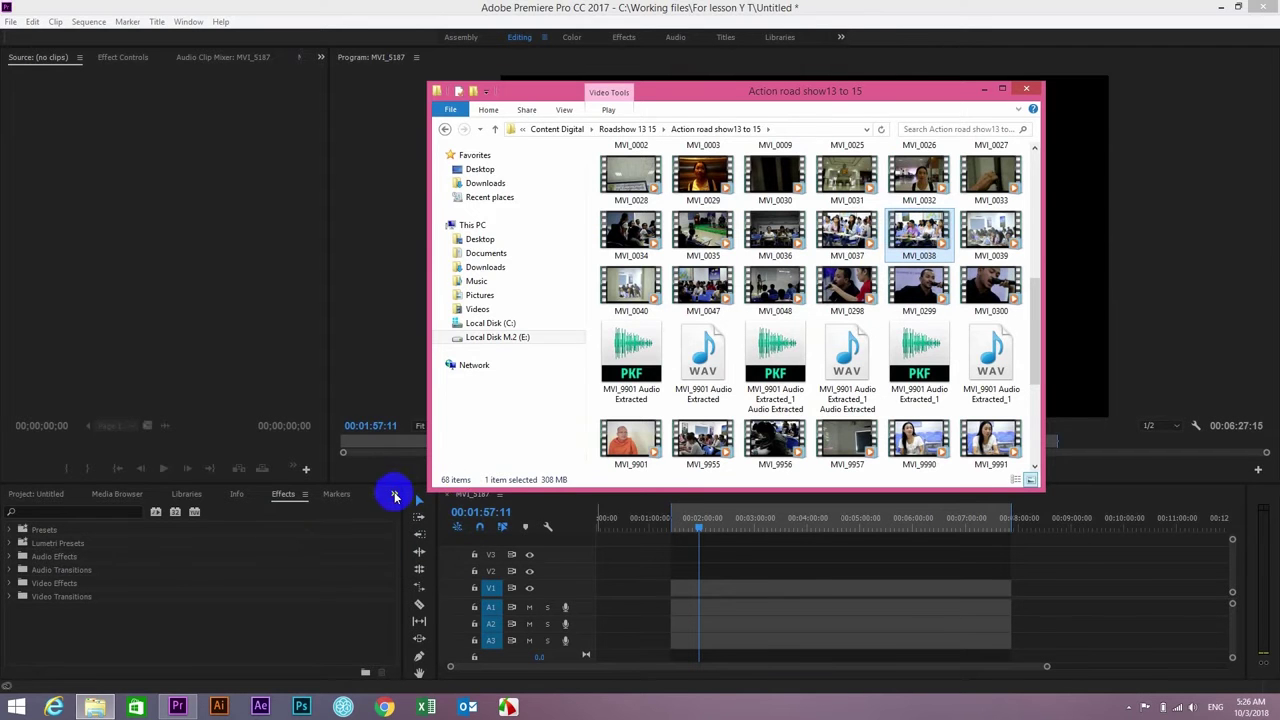
Remove MVI_5187.MOV from the Project bin
click(395, 496)
click(408, 505)
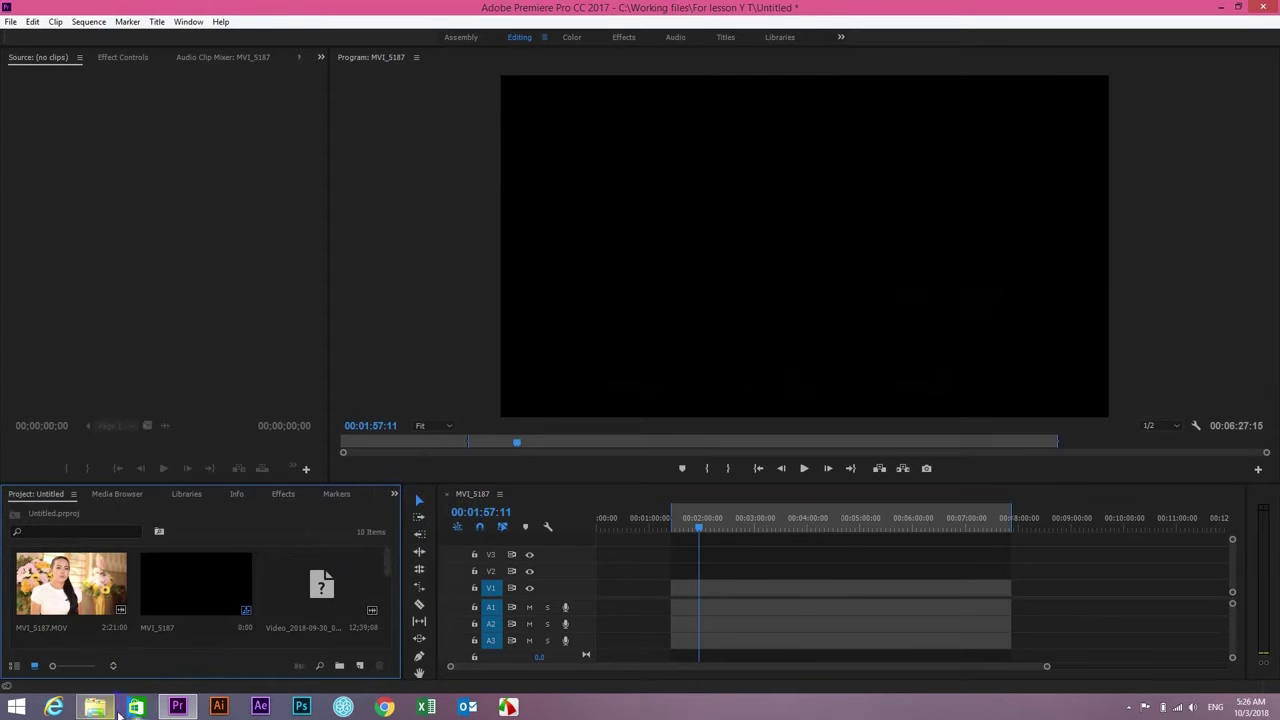
click(73, 610)
key(Delete)
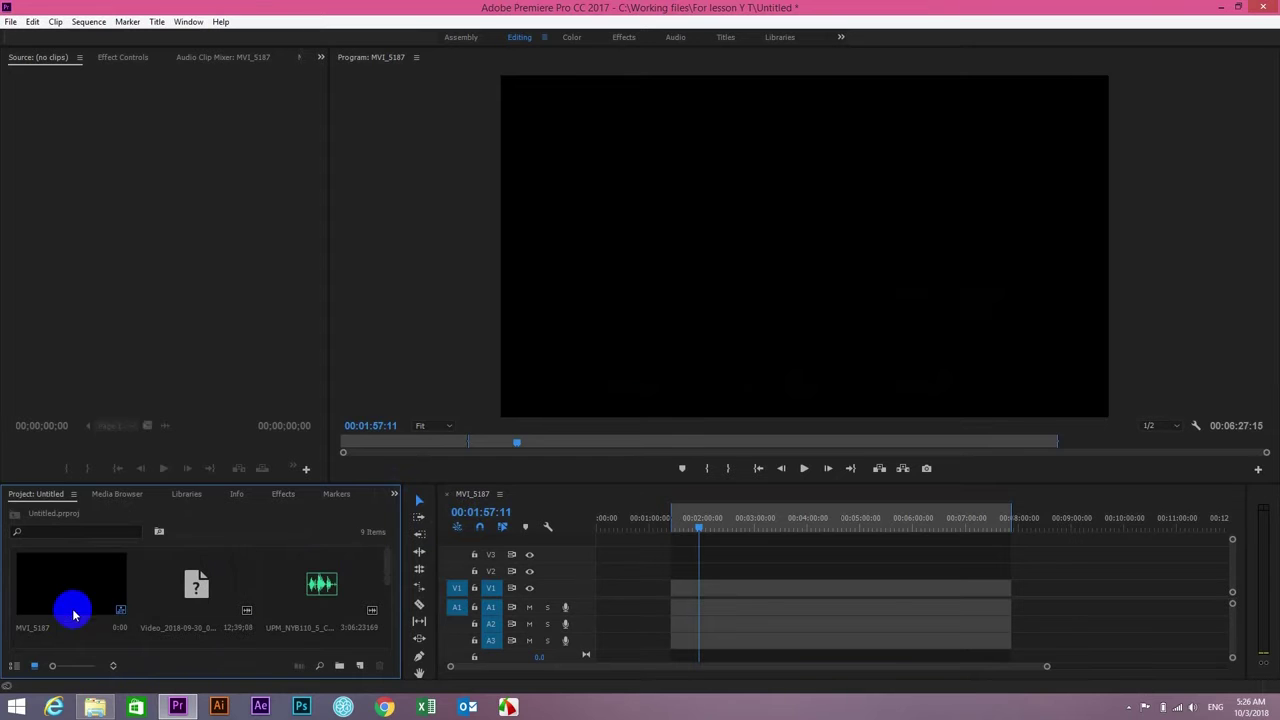
Import MVI_0037 from Explorer into the bin and load it in the Source monitor
click(95, 706)
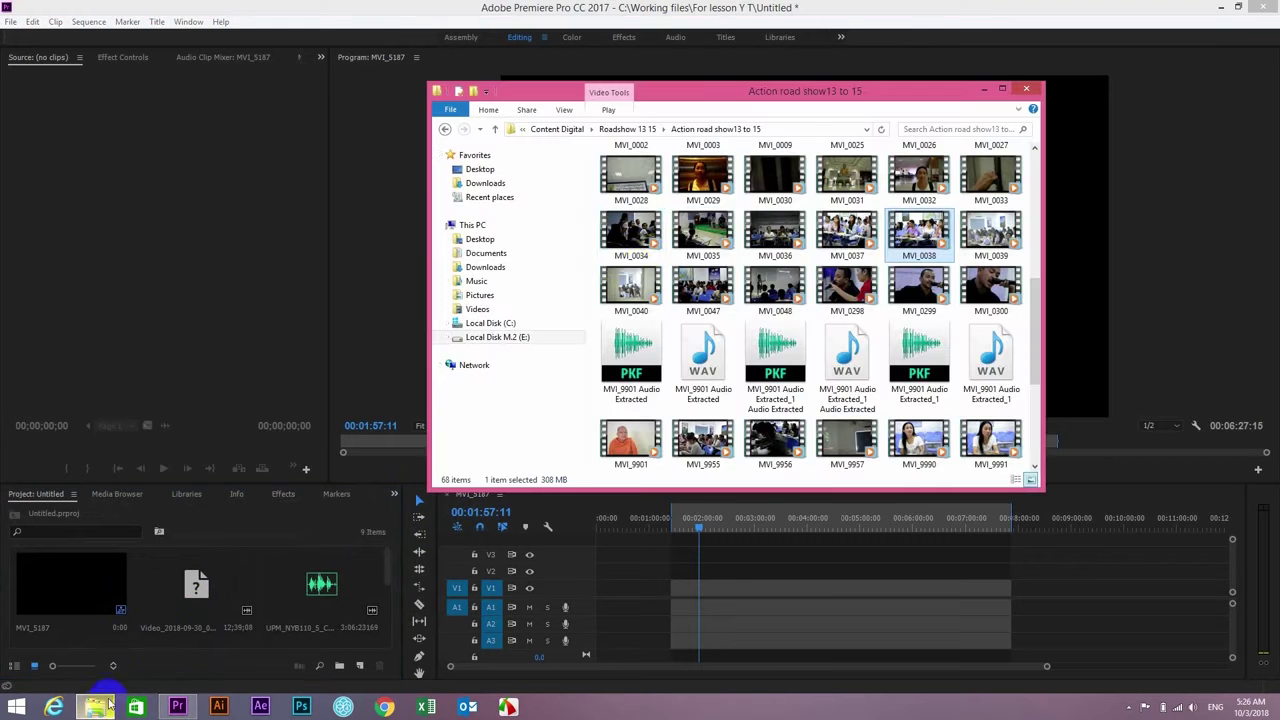
click(915, 233)
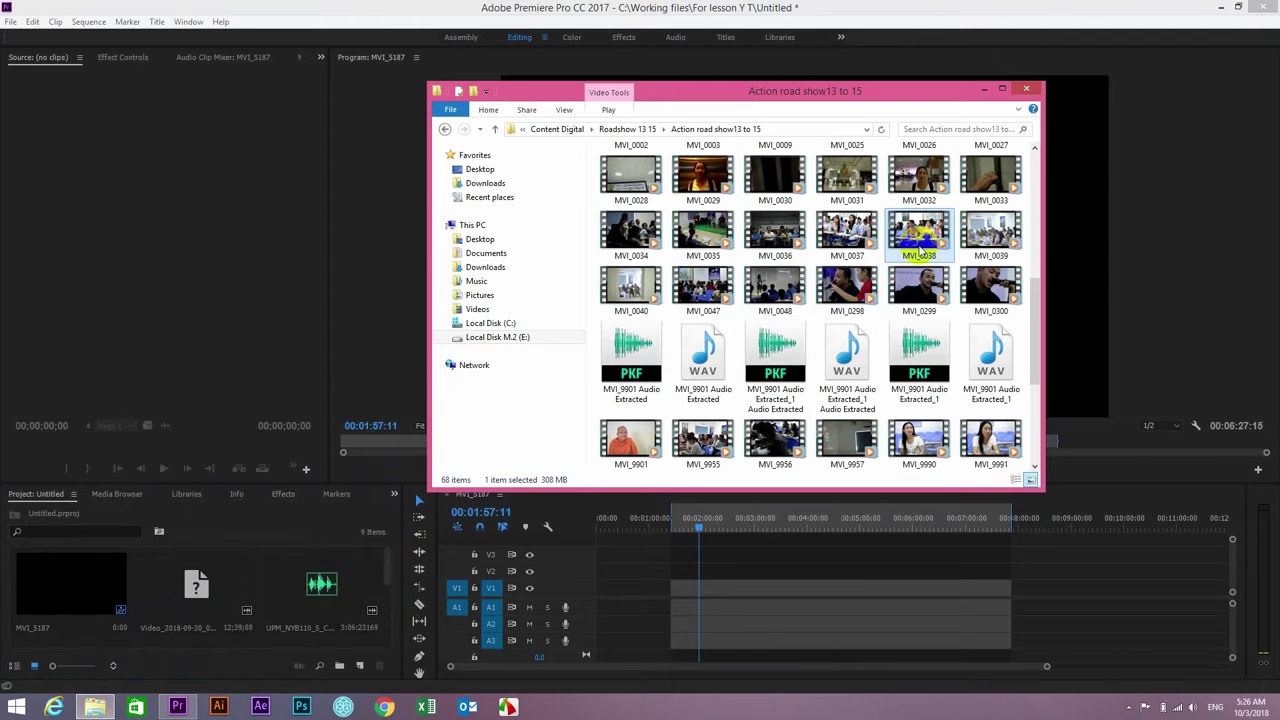
drag(846, 233, 206, 616)
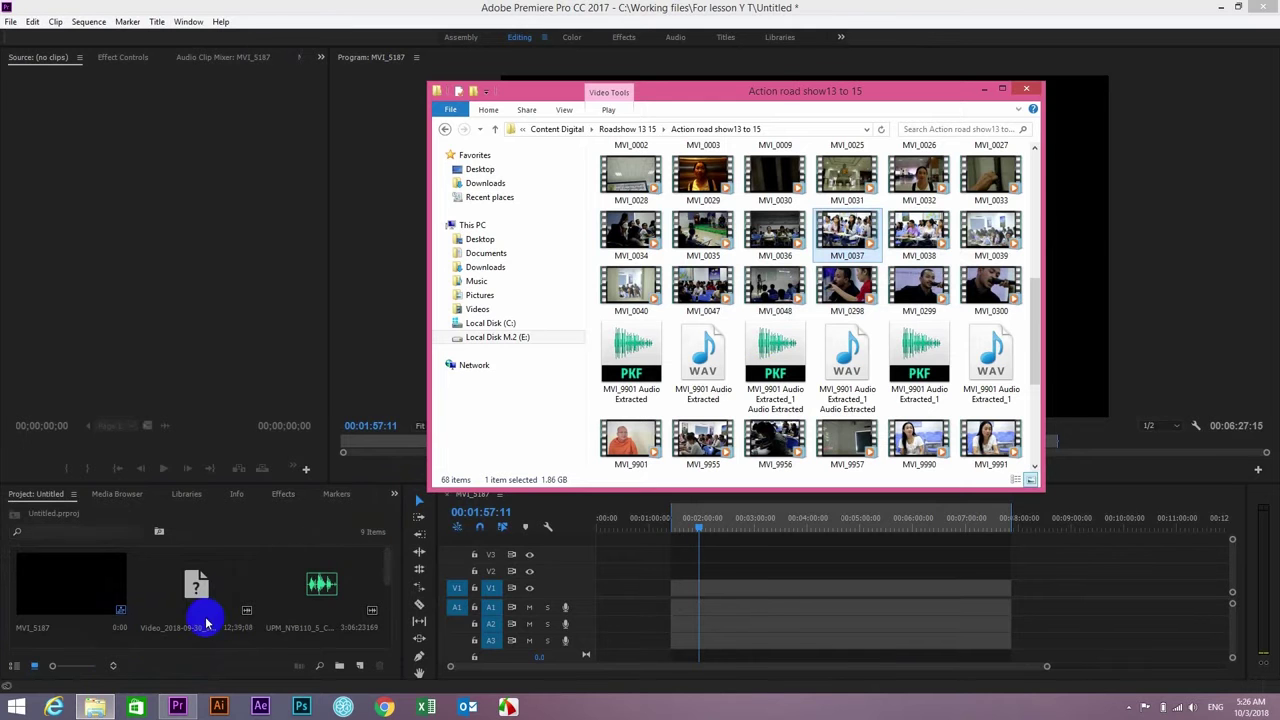
click(985, 89)
double_click(306, 587)
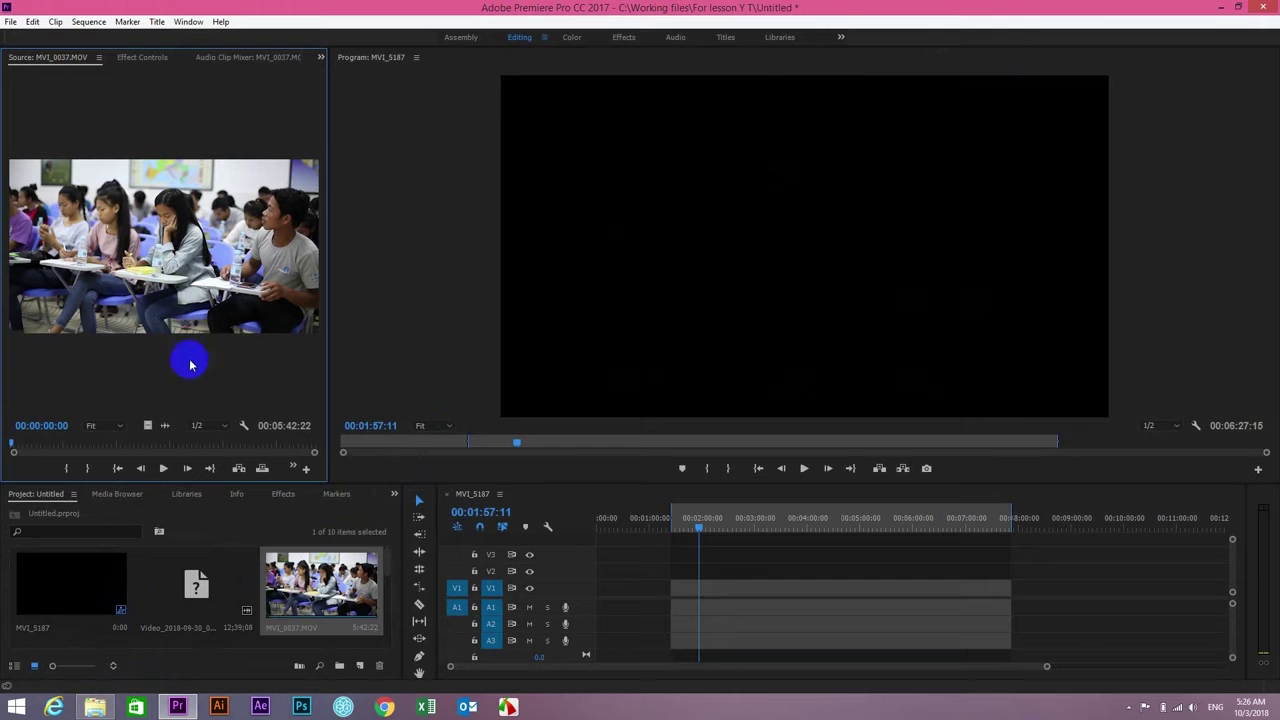
Mark a 13-second section of MVI_0037.MOV and drop it onto V1 at the sequence start
click(163, 468)
click(97, 470)
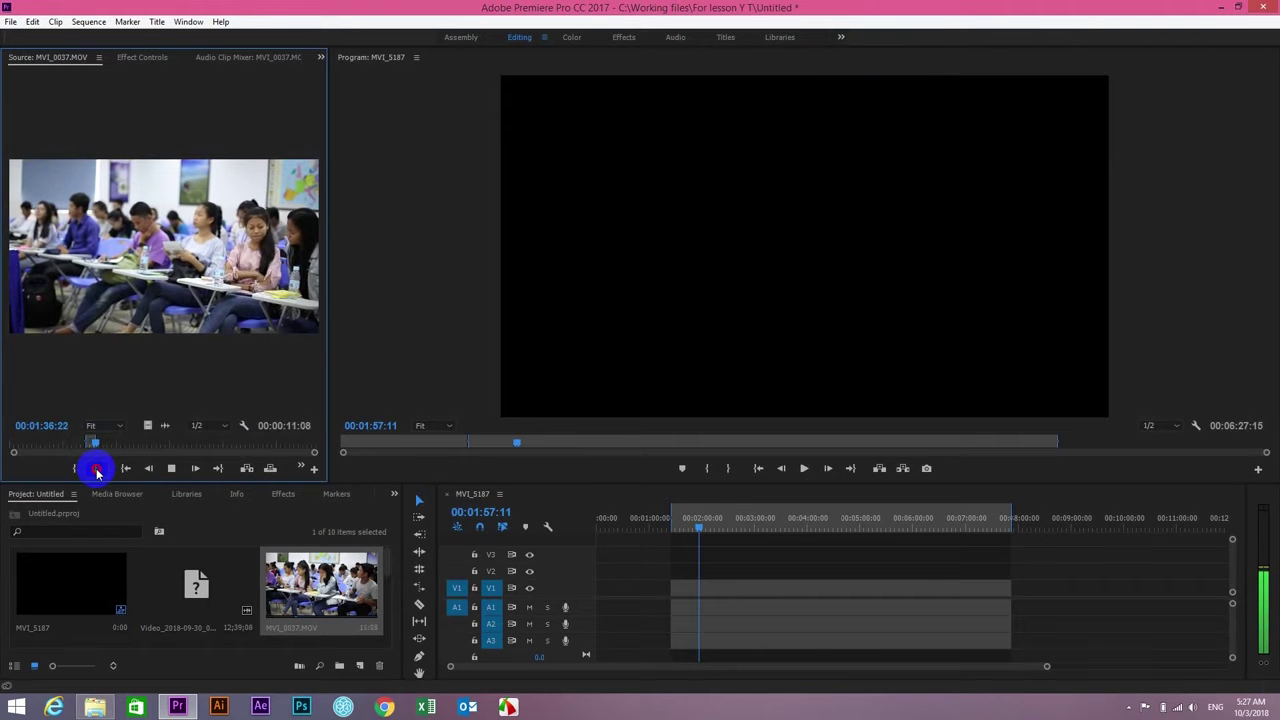
click(95, 468)
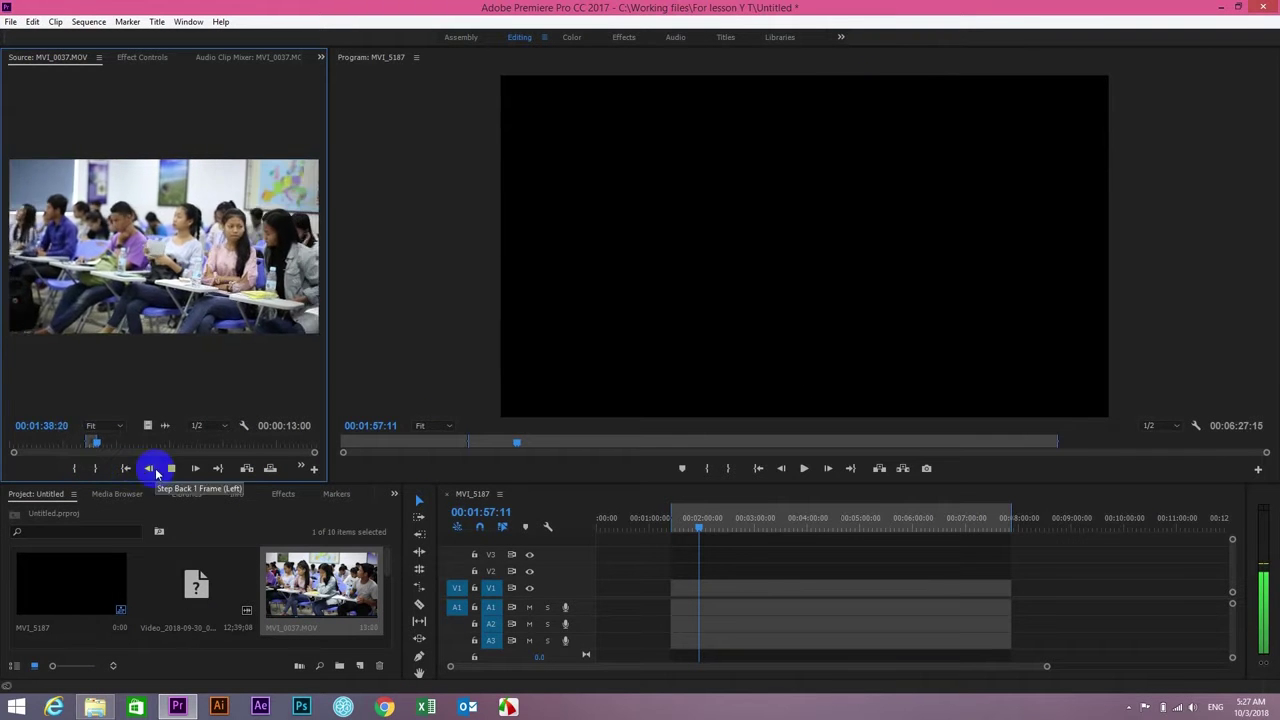
click(167, 467)
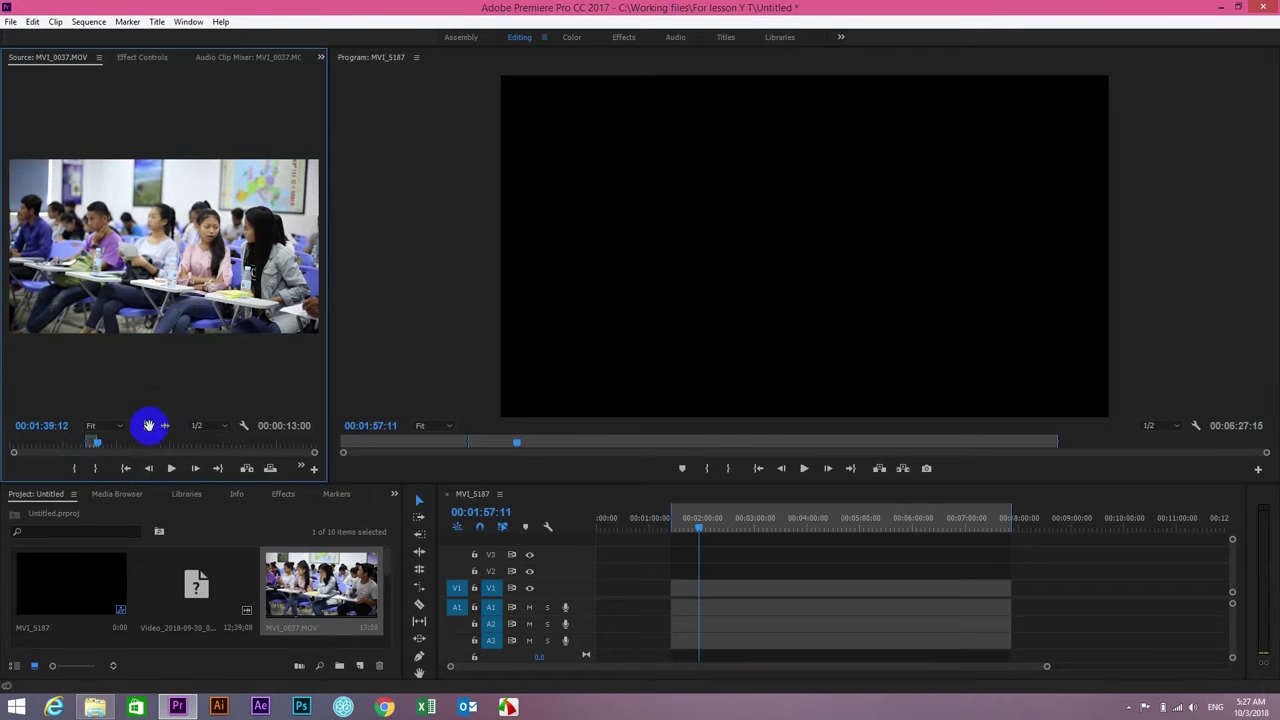
mouse_move(148, 425)
mouse_down()
mouse_move(633, 606)
mouse_move(600, 594)
mouse_up()
drag(692, 535, 617, 551)
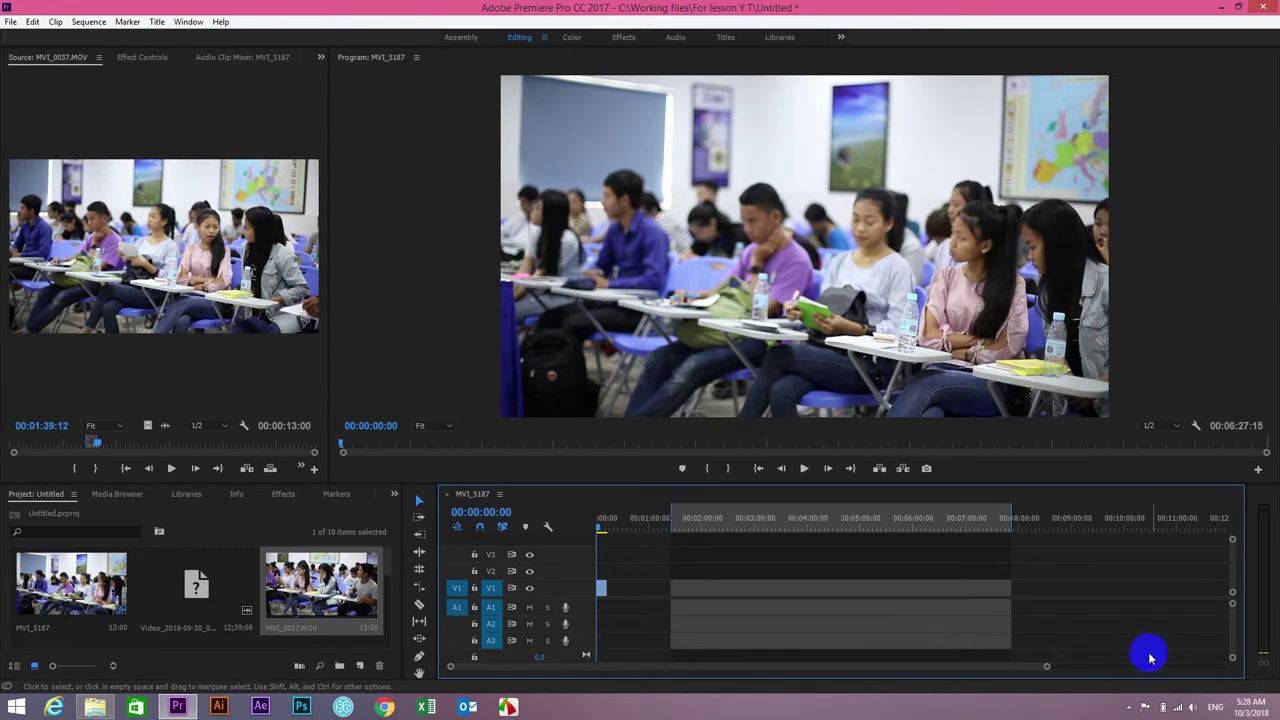
Zoom the timeline in on the trimmed MVI_0037.MOV clip and play the sequence from 00:00:00:00
mouse_move(1048, 666)
mouse_down()
mouse_move(972, 688)
mouse_move(843, 686)
mouse_up()
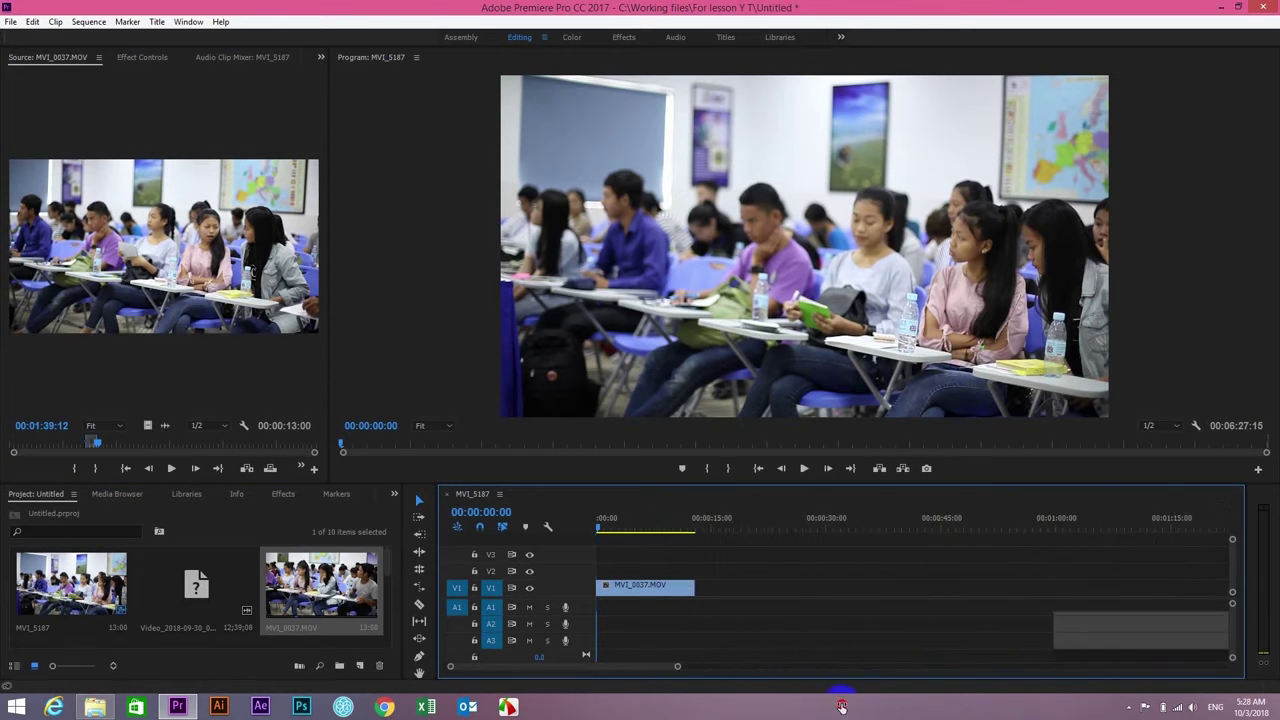
click(808, 469)
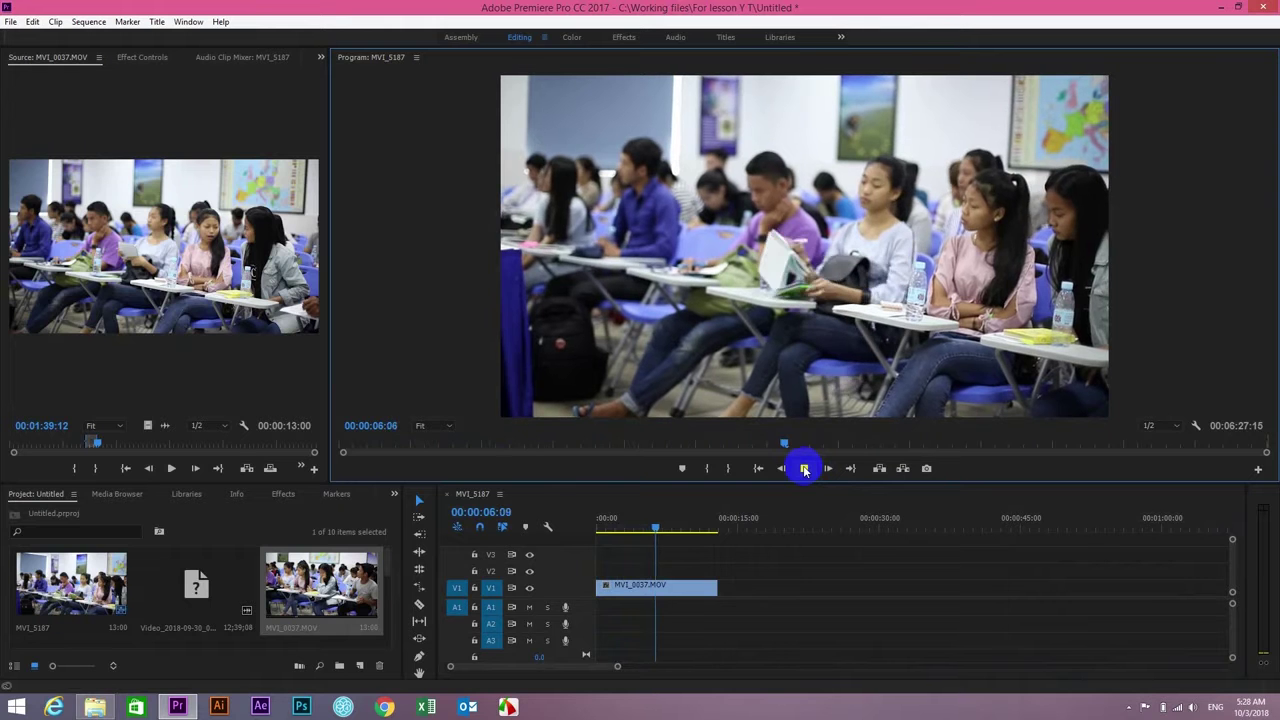
Search the Effects panel for Directional Blur and drop it onto the MVI_0037.MOV clip
double_click(80, 510)
text(direc)
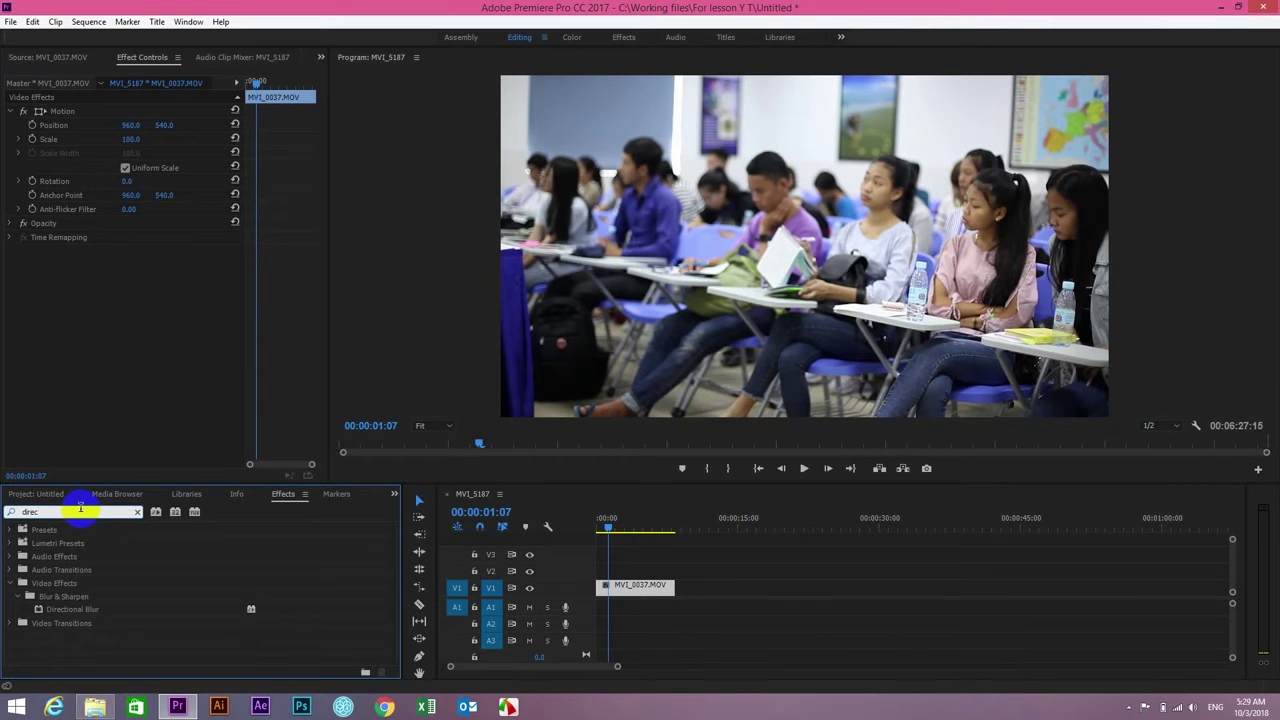
drag(80, 509, 24, 506)
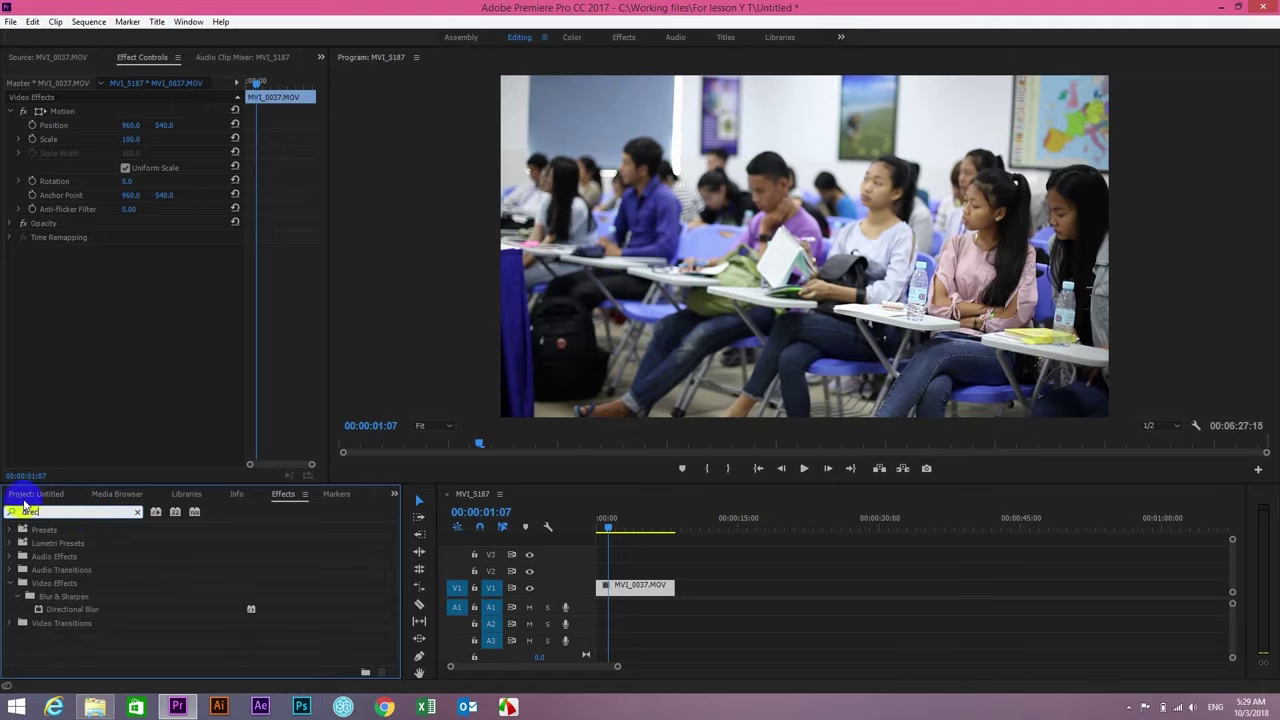
click(66, 612)
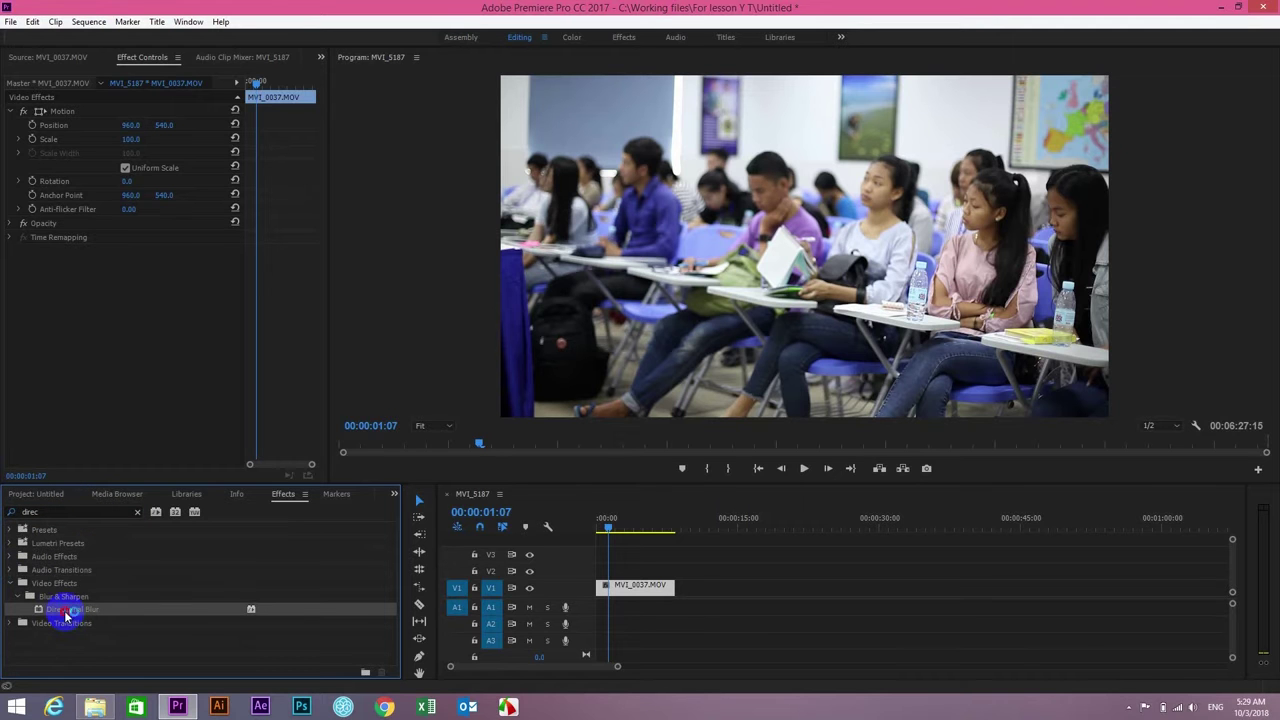
drag(66, 617, 622, 587)
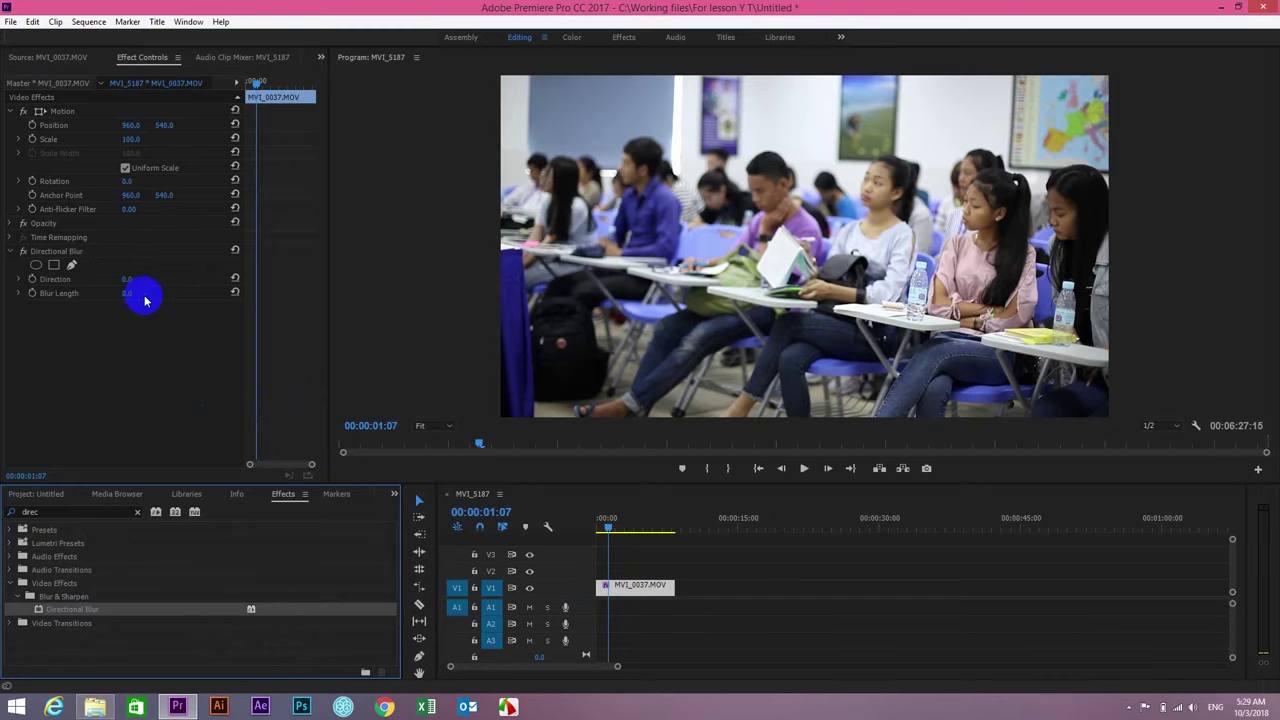
Add an ellipse Mask (1) to Directional Blur and reshape it tightly around the girl's head
click(36, 266)
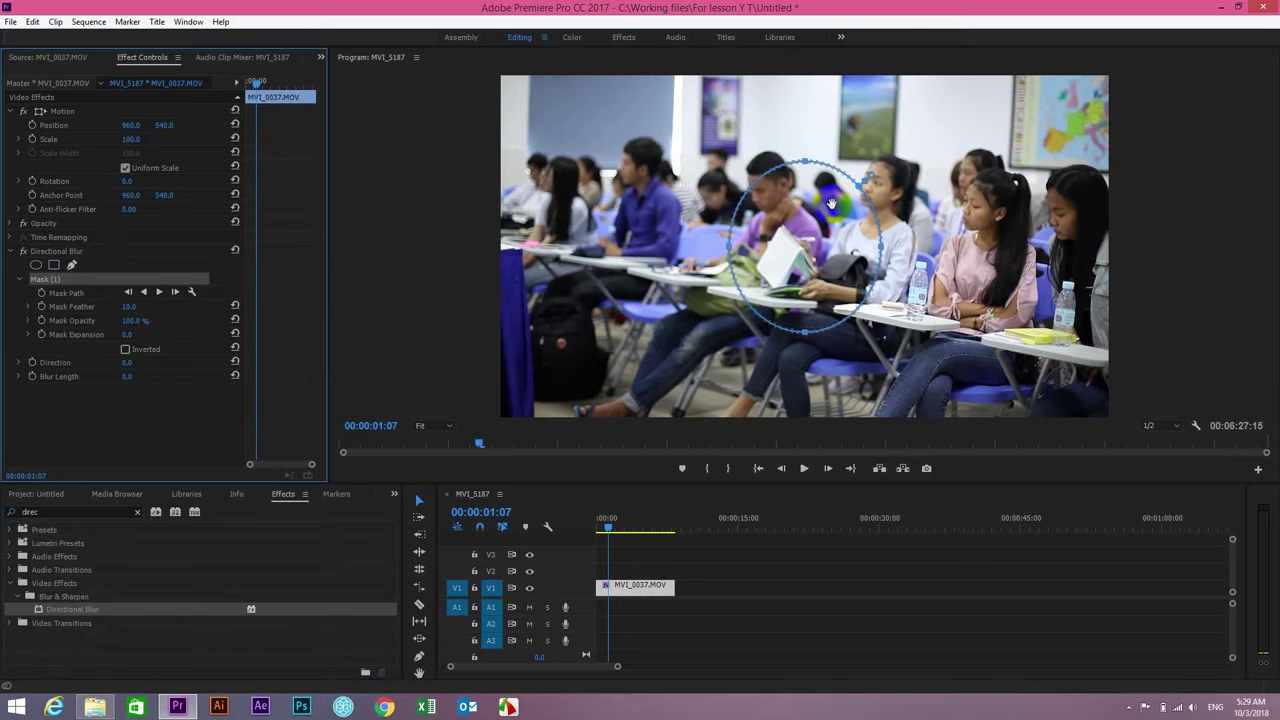
drag(820, 208, 879, 189)
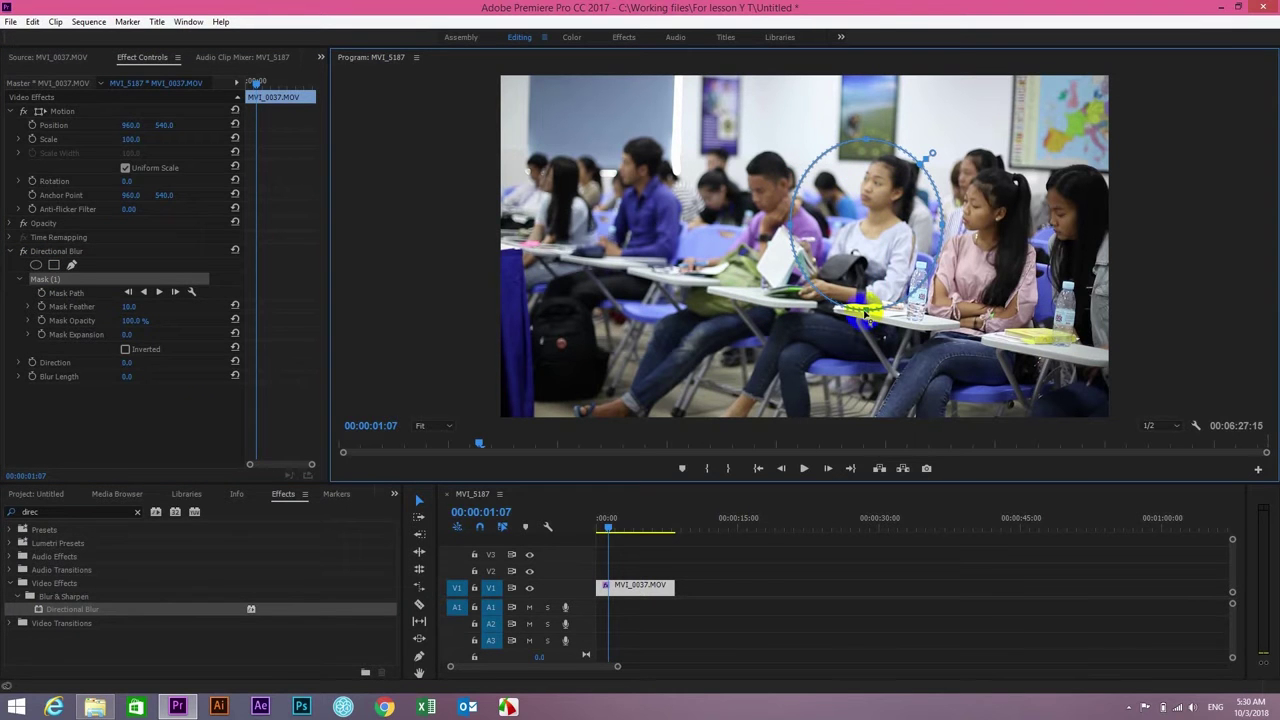
drag(866, 311, 886, 225)
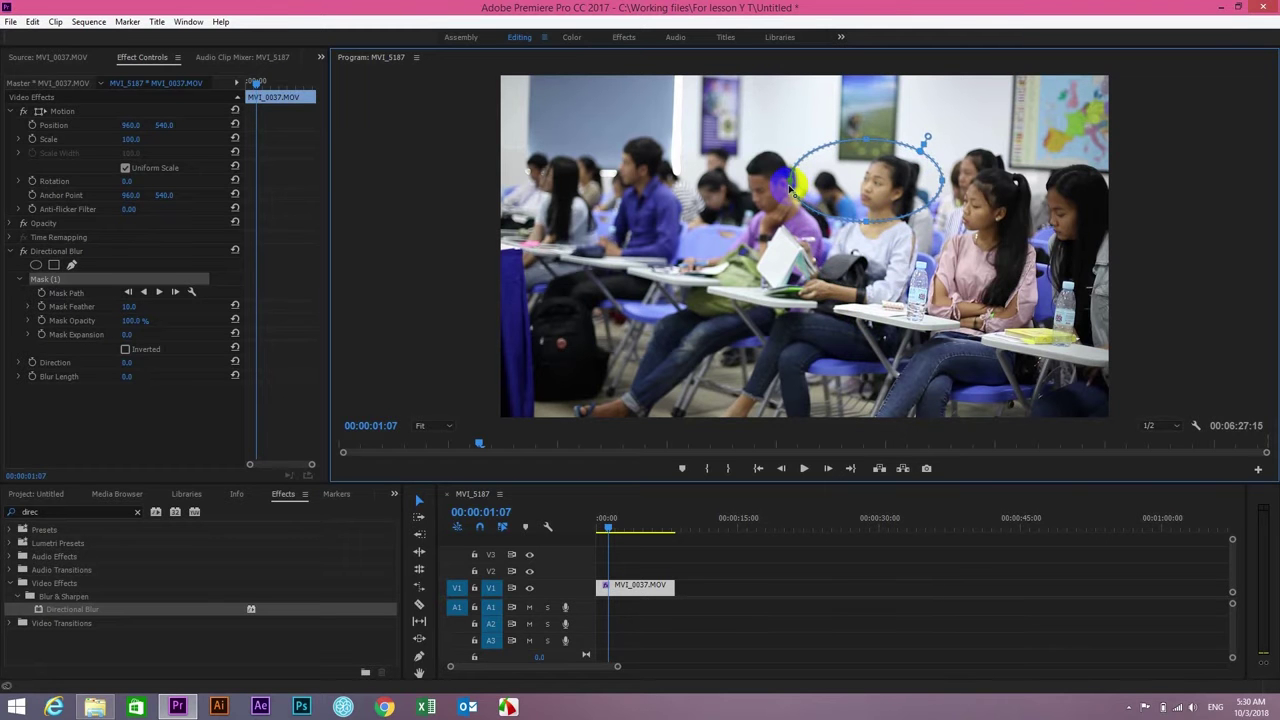
drag(795, 185, 858, 182)
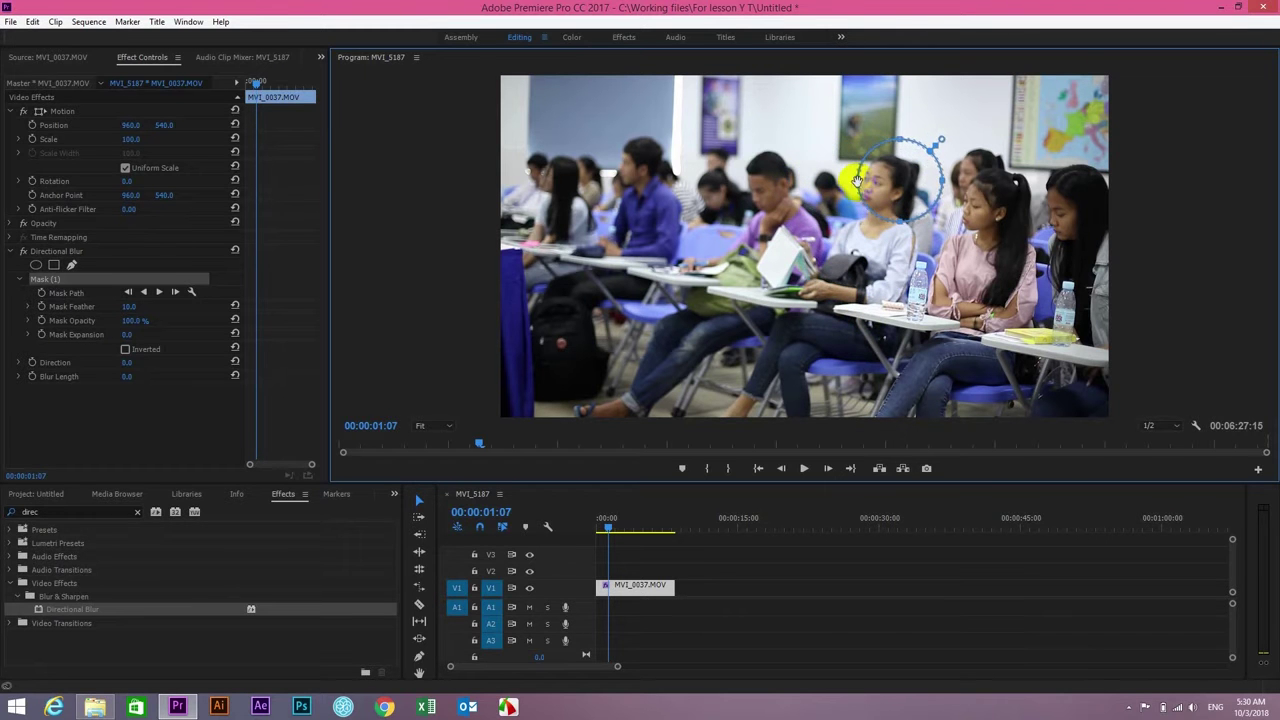
drag(944, 181, 915, 190)
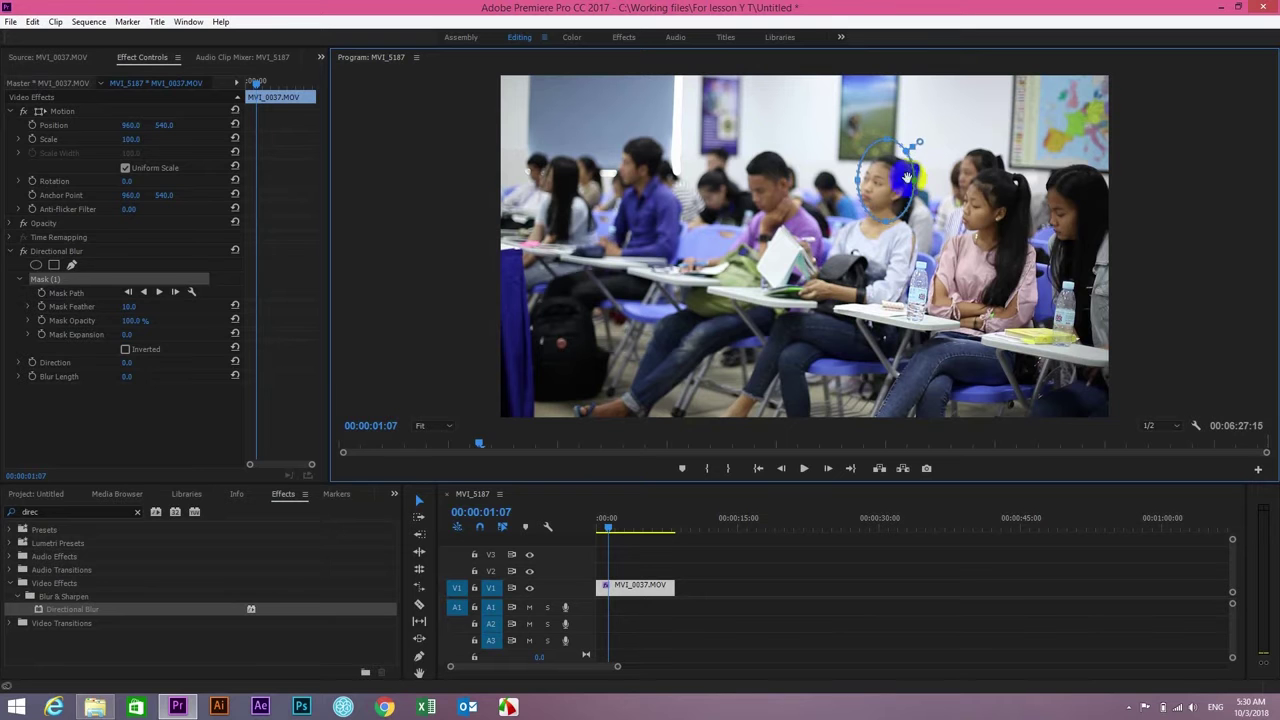
drag(885, 146, 884, 163)
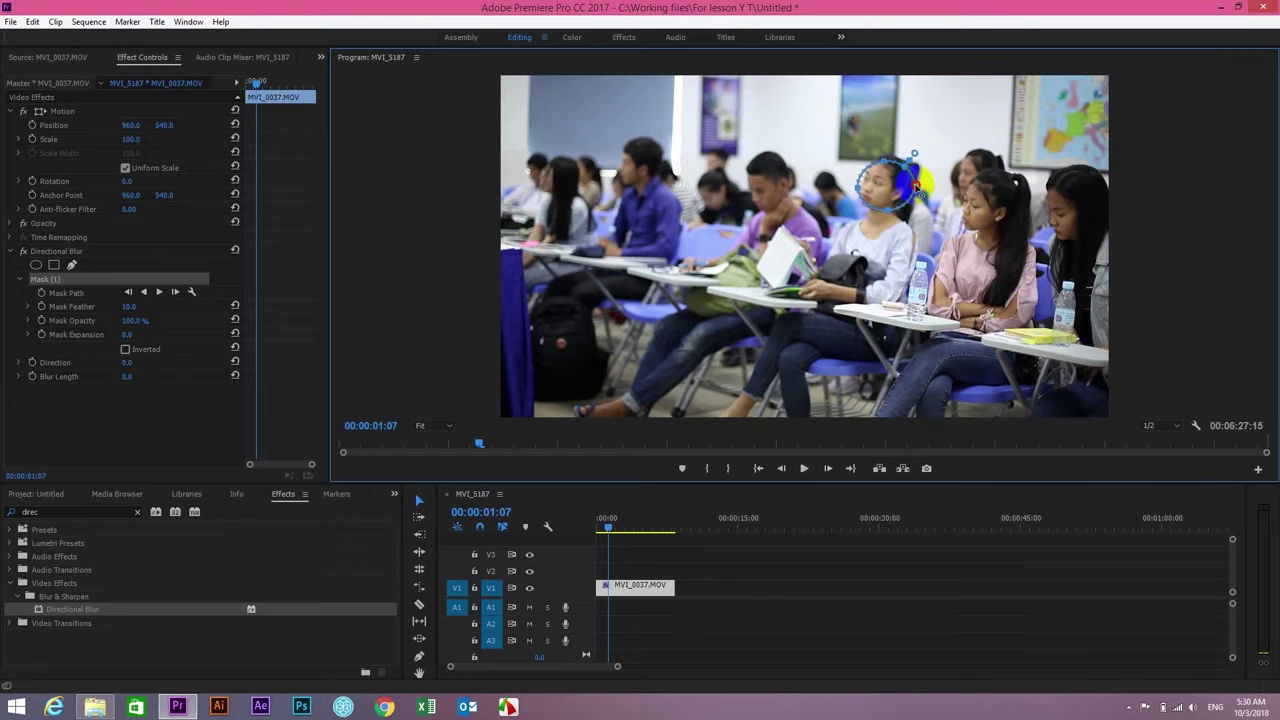
drag(915, 183, 903, 187)
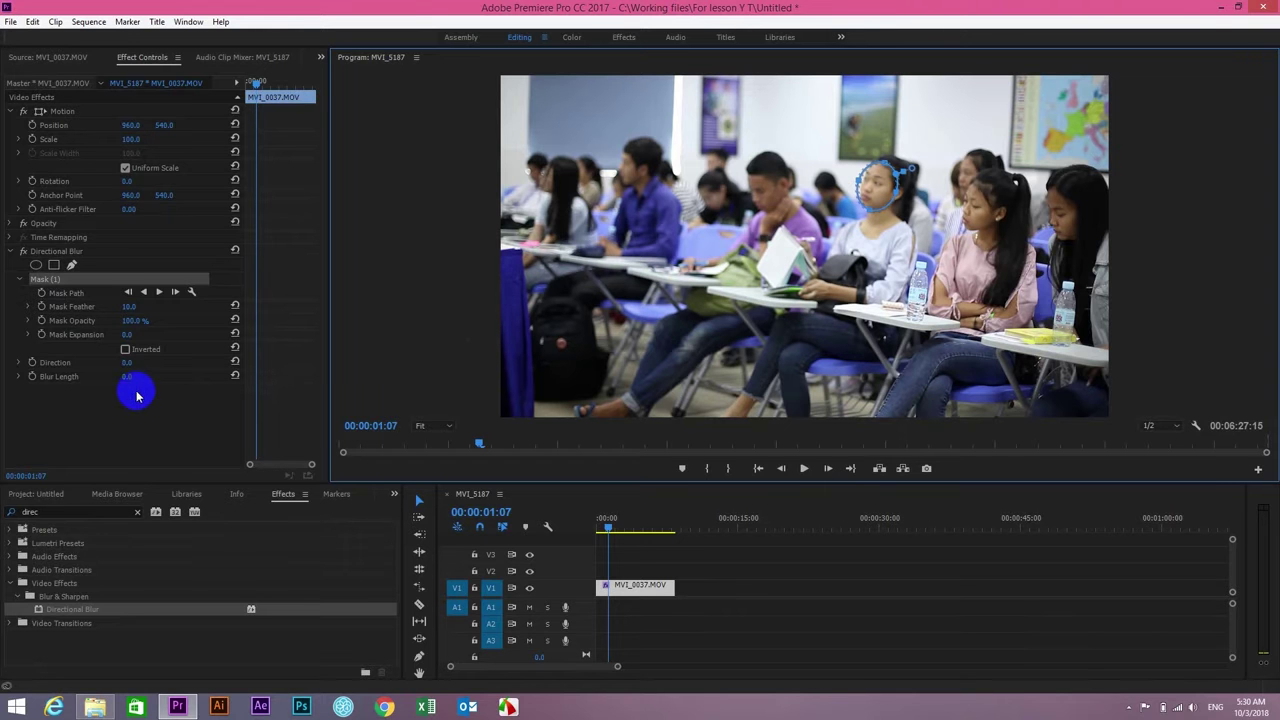
Set Directional Blur Length to 26.0 and Direction to -2.0°, then return to 00:00:00:00
click(122, 364)
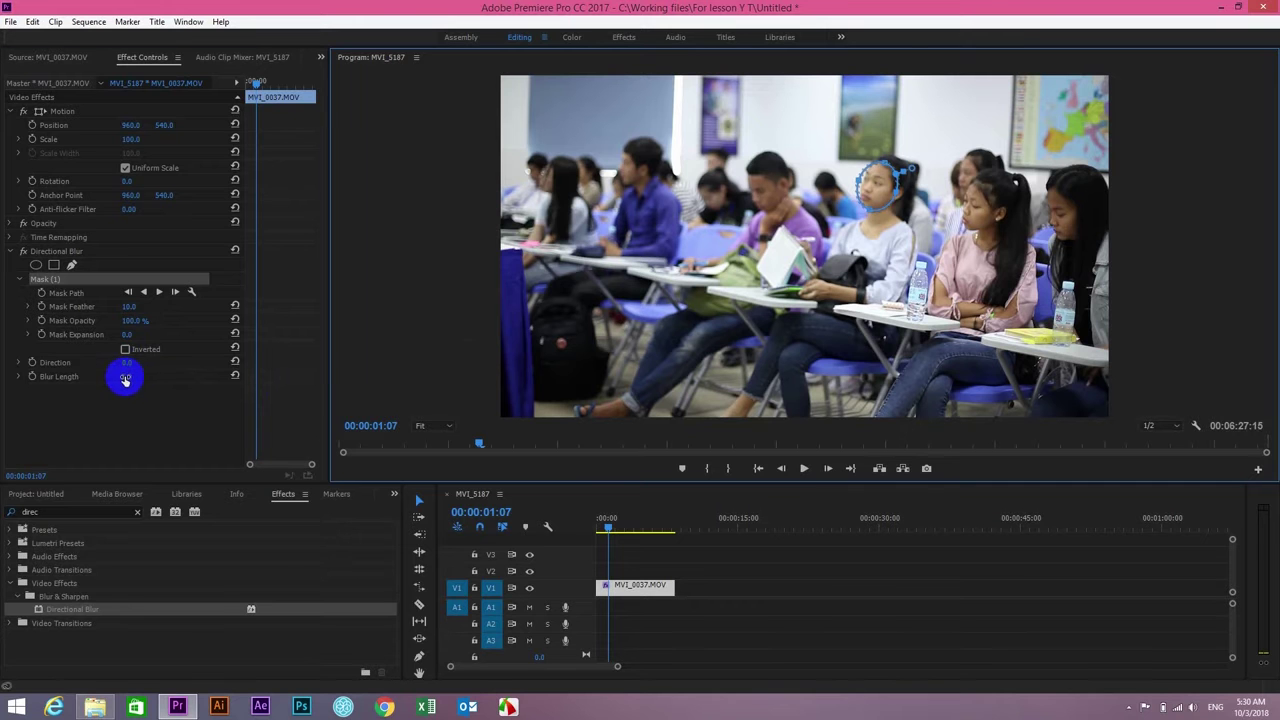
click(125, 379)
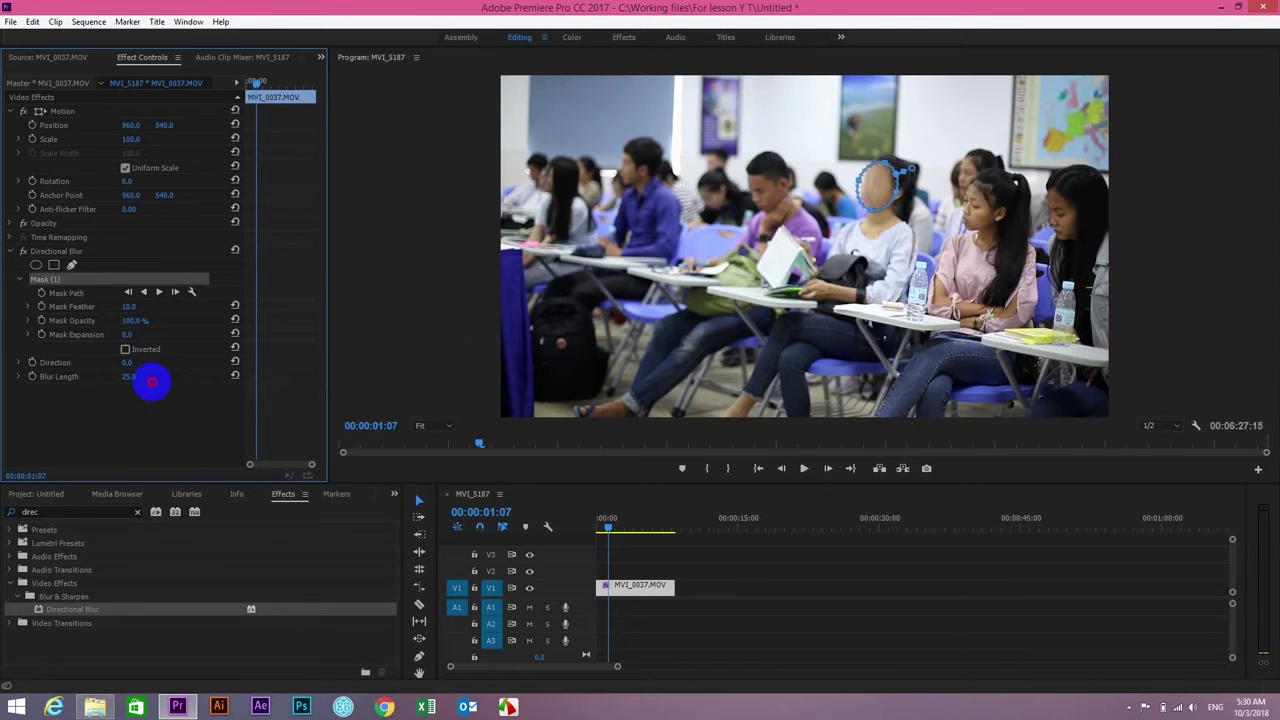
drag(152, 381, 142, 376)
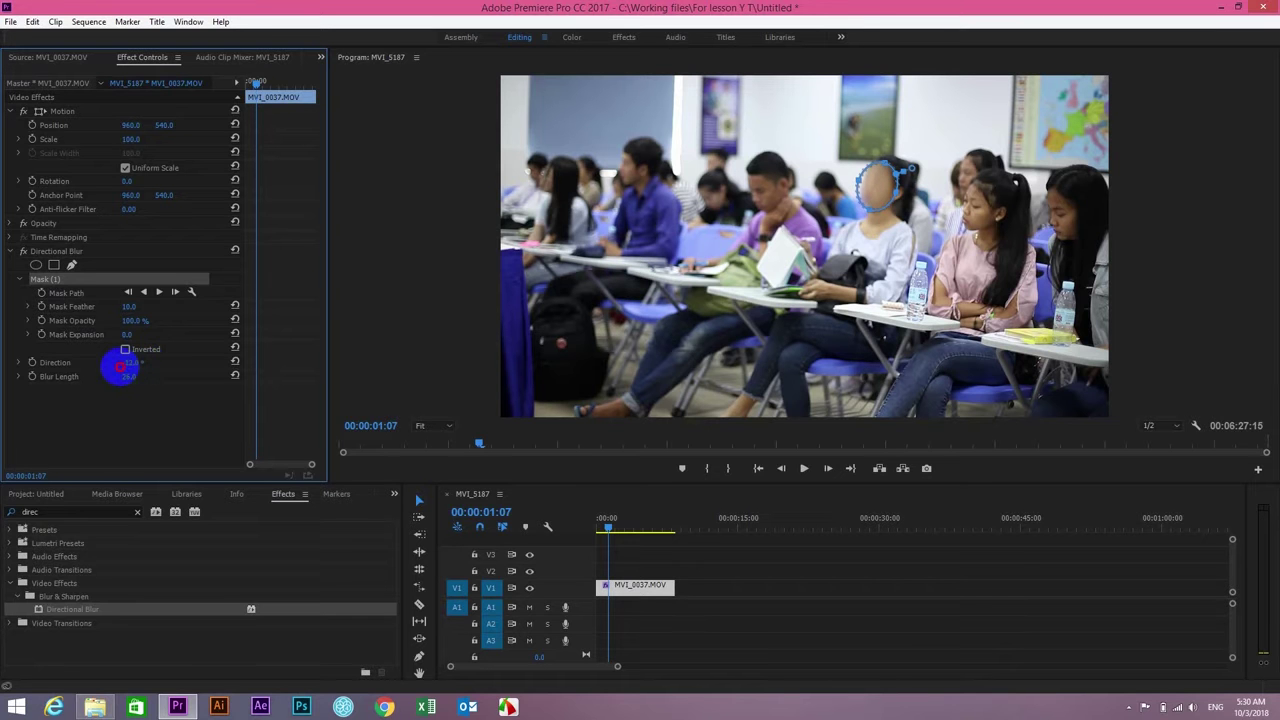
drag(119, 366, 139, 366)
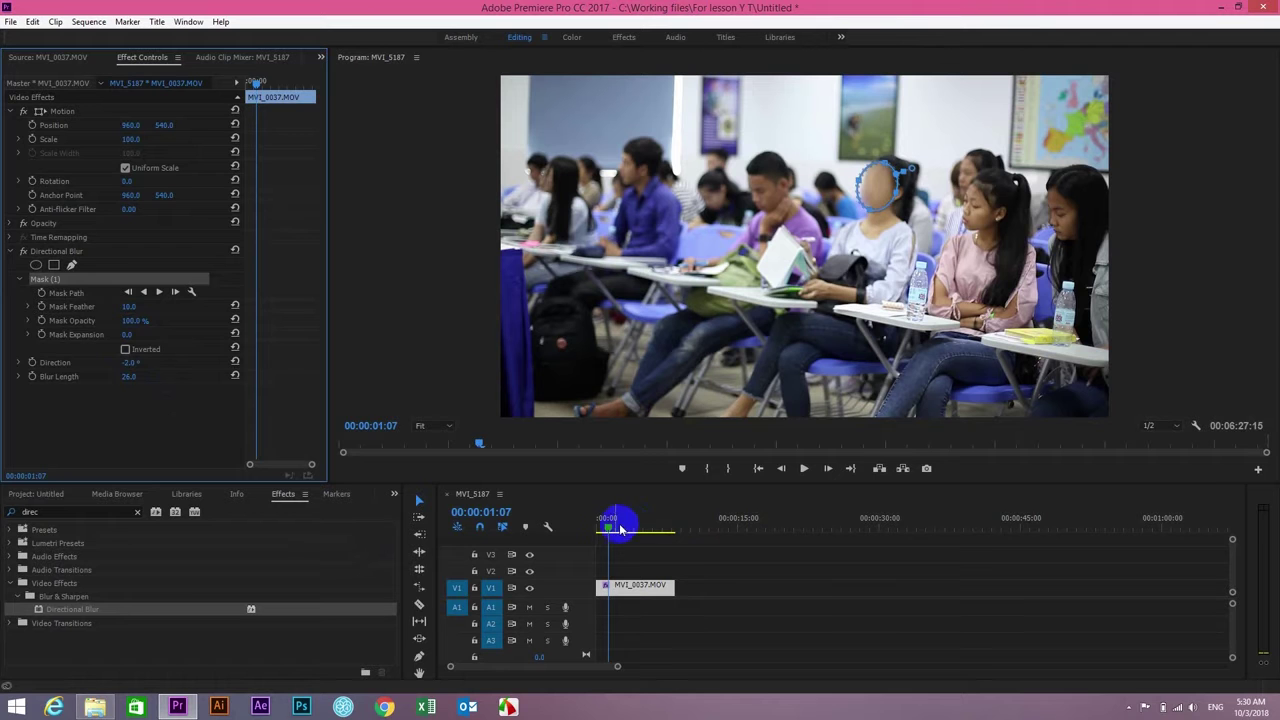
drag(611, 530, 590, 537)
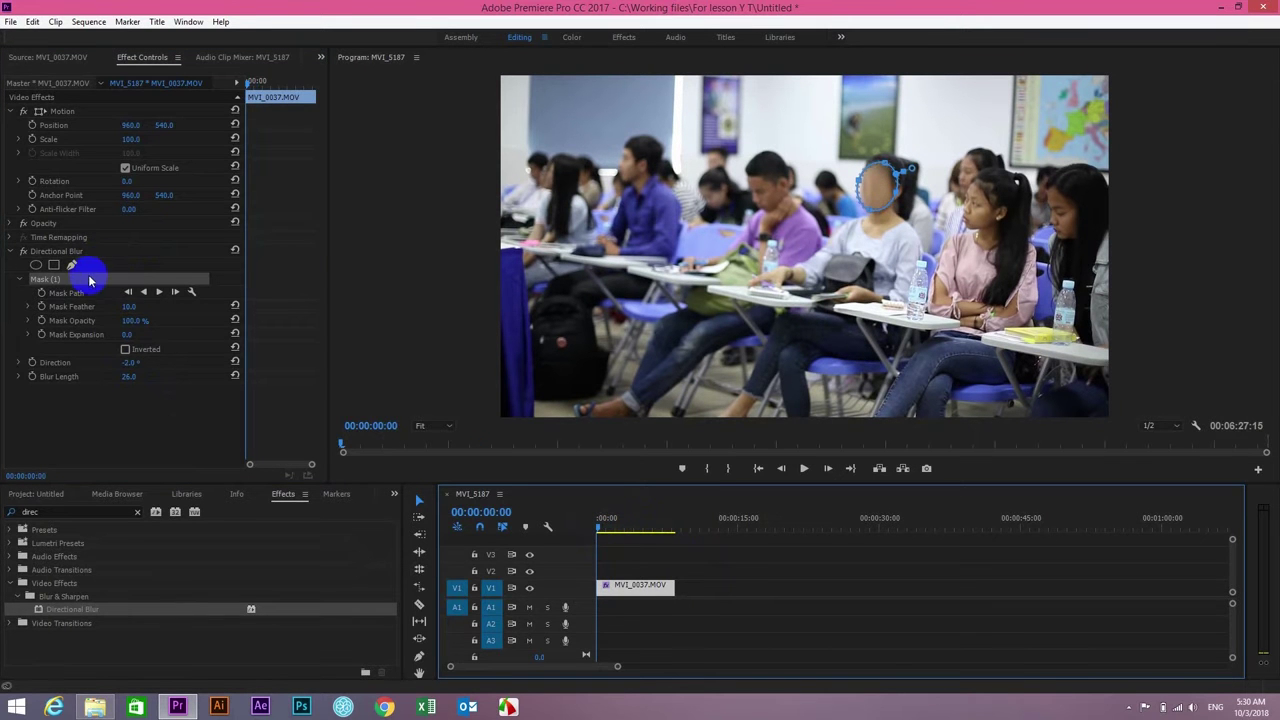
Track Mask (1) forward through the whole MVI_0037.MOV clip
click(159, 293)
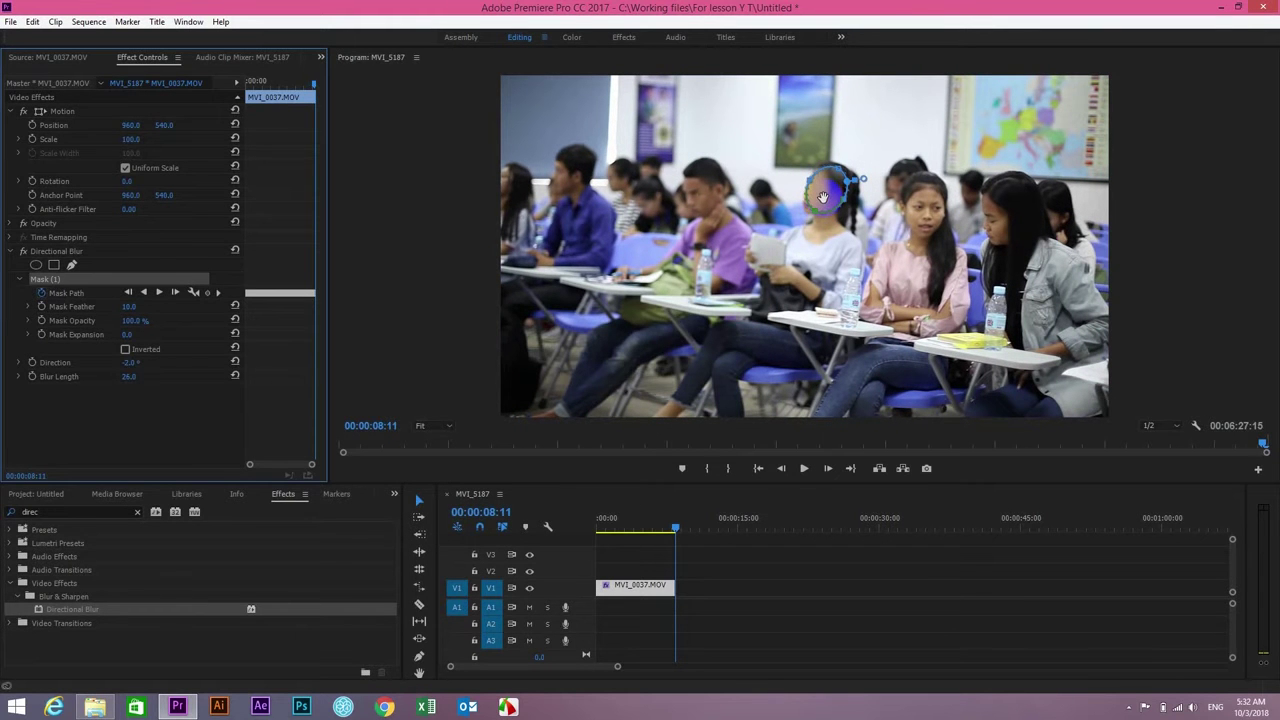
Move the mask back onto the girl's face, then replay the clip to 00:00:07:11
drag(822, 197, 816, 203)
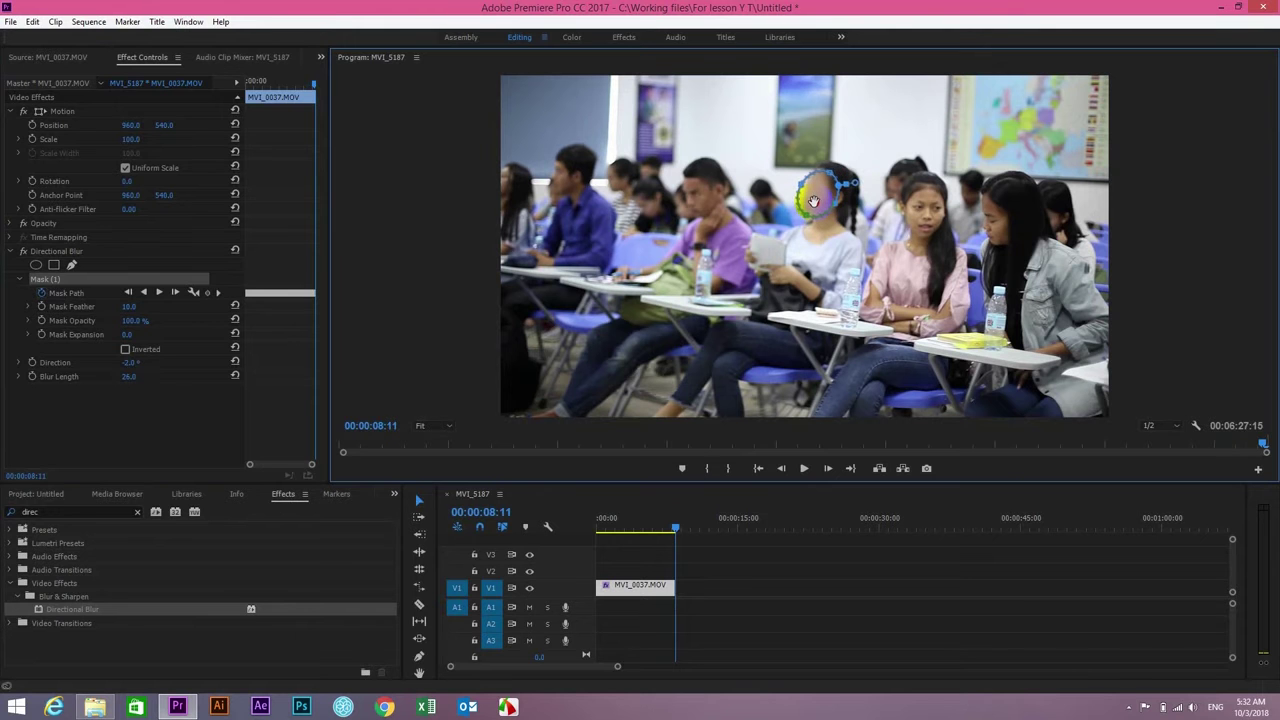
click(729, 534)
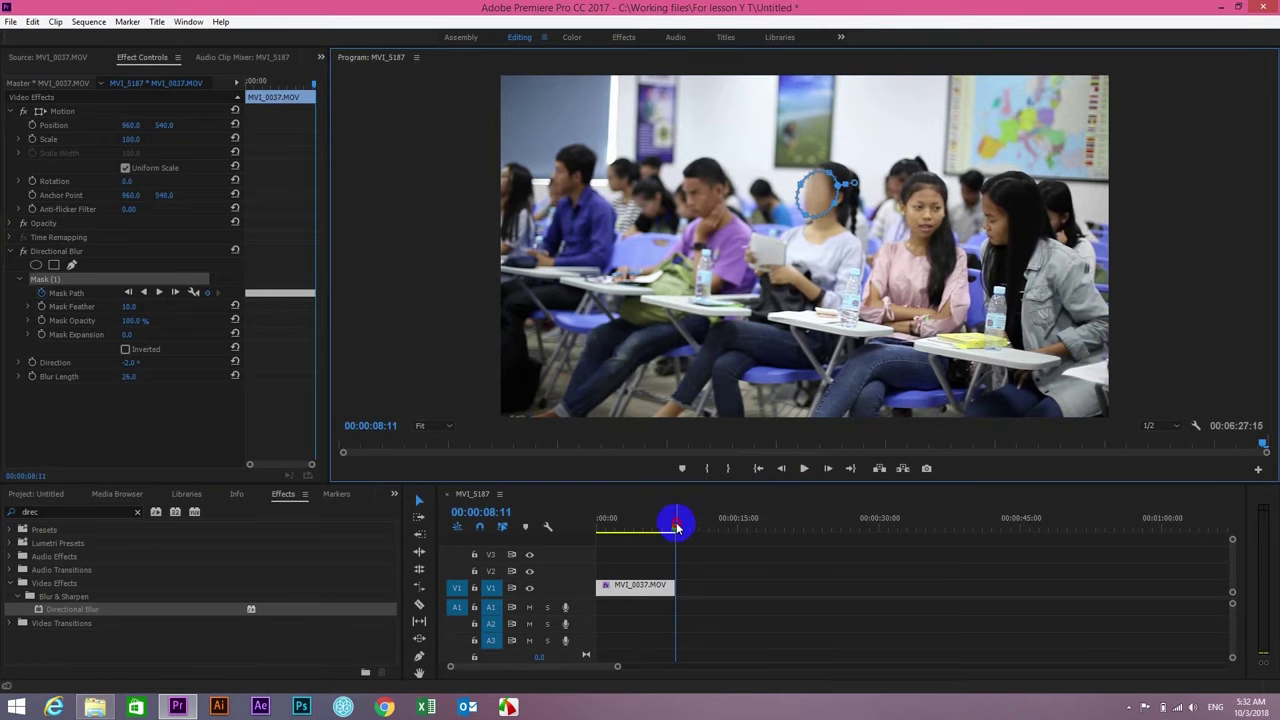
drag(676, 526, 588, 530)
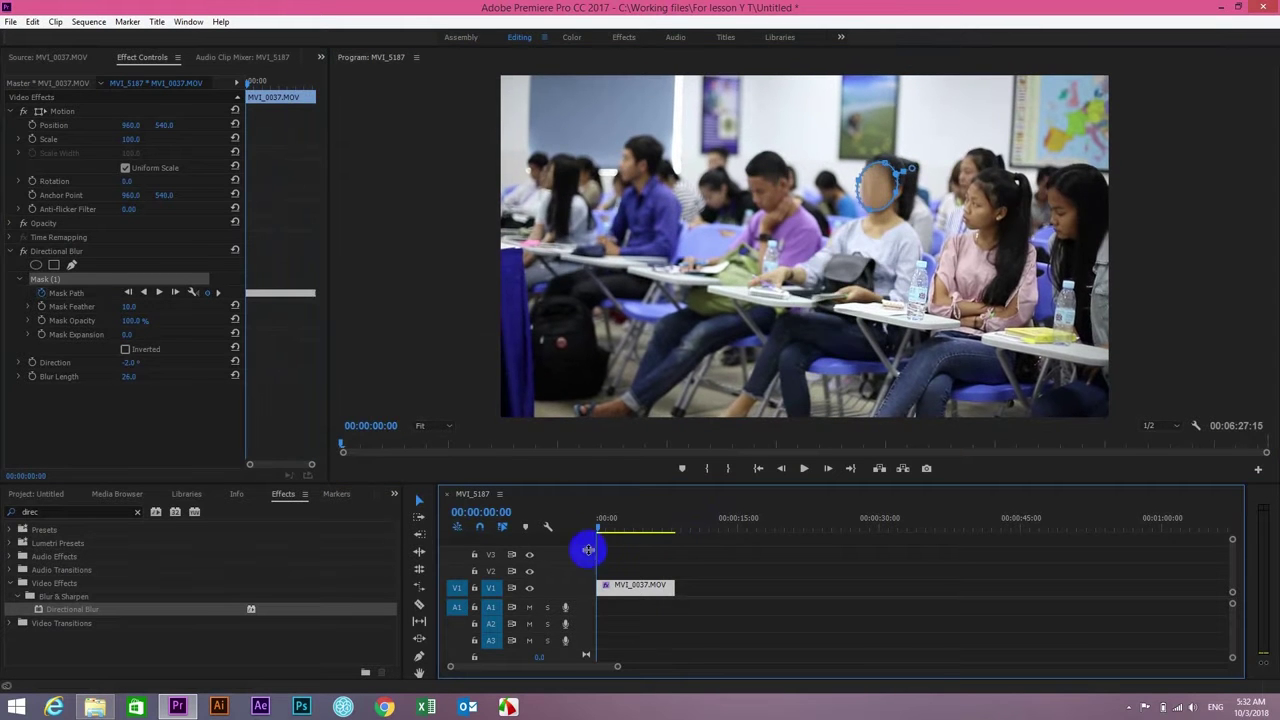
click(805, 470)
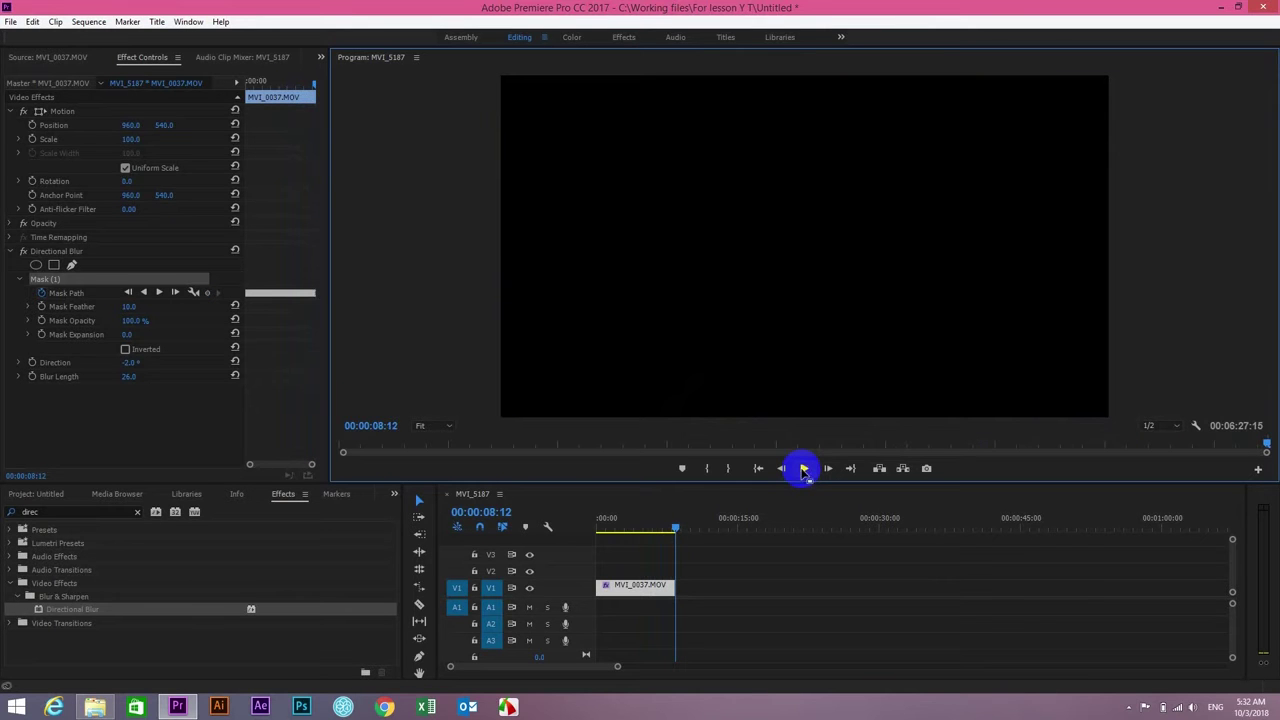
drag(672, 530, 651, 528)
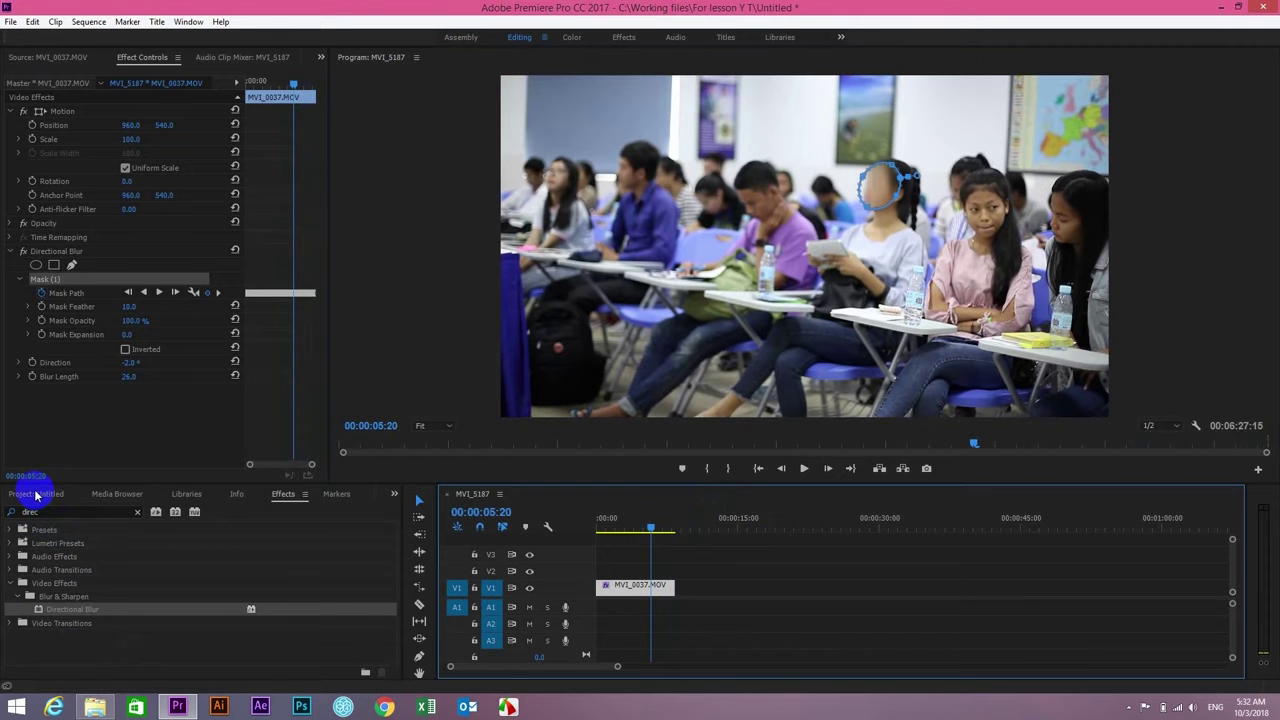
Add a video-only copy of MVI_0037.MOV to V1 after the first clip and trim its end
click(36, 494)
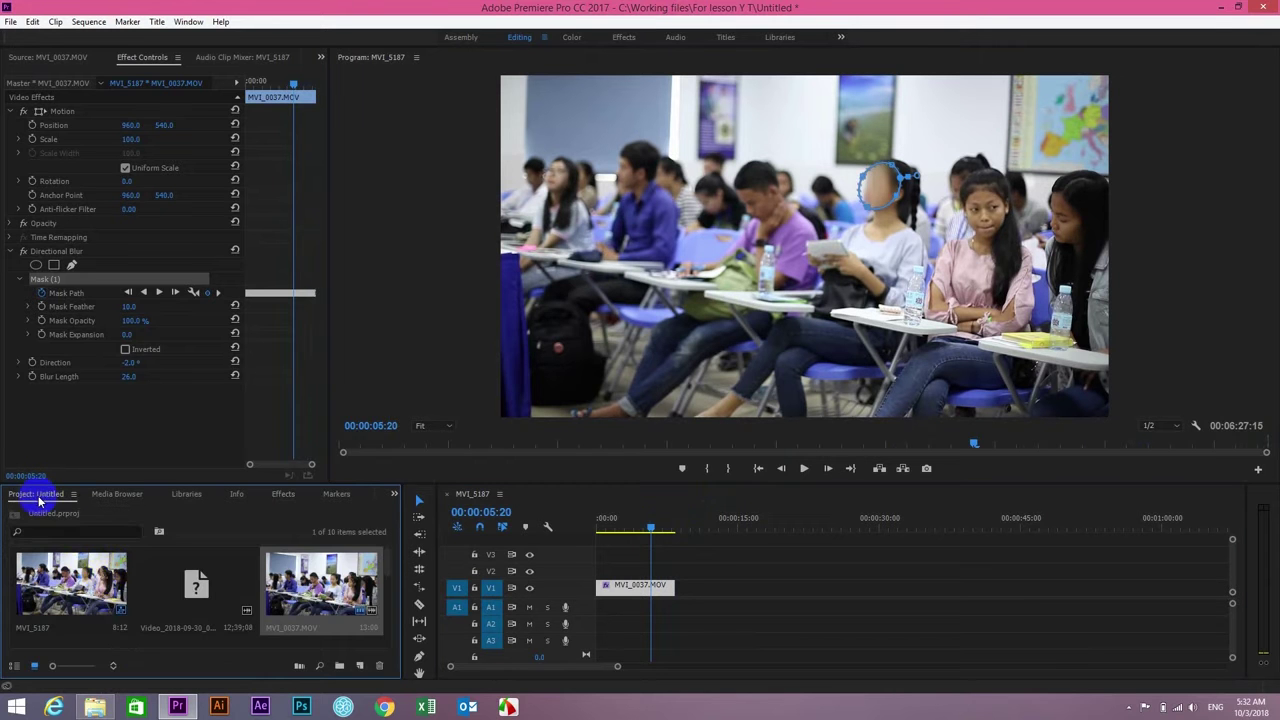
double_click(337, 592)
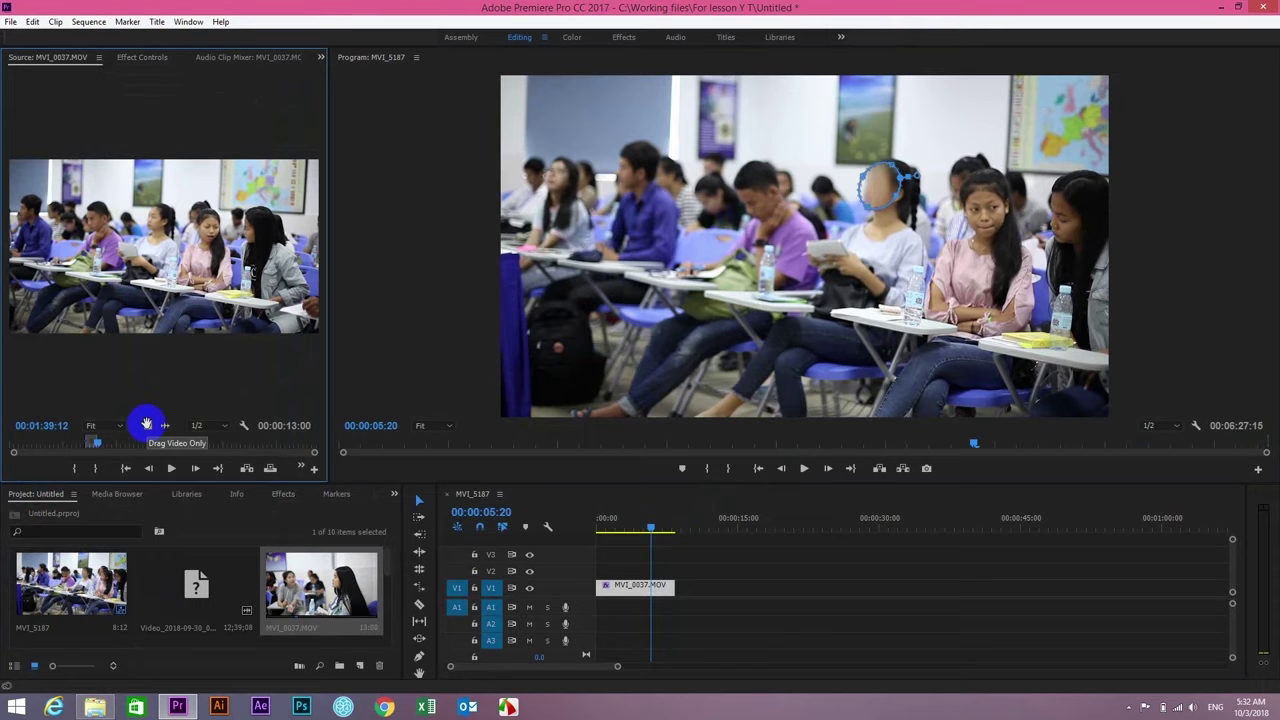
drag(146, 424, 694, 591)
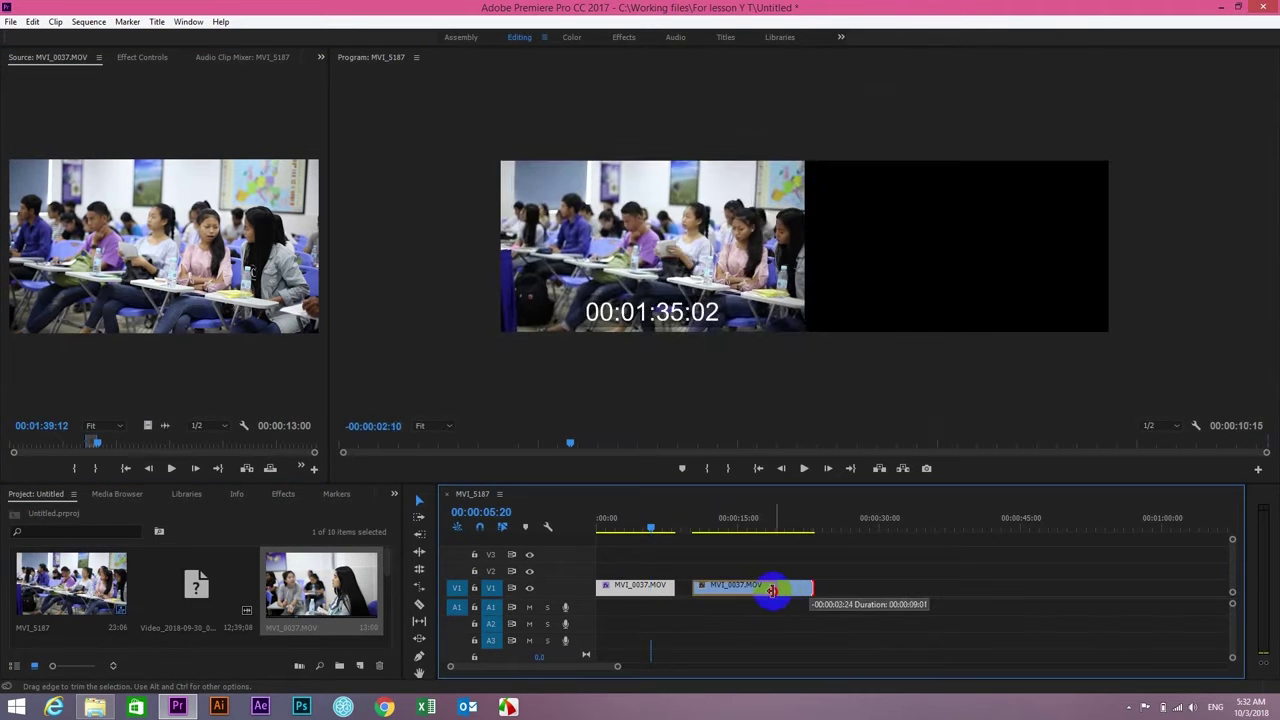
drag(803, 587, 727, 590)
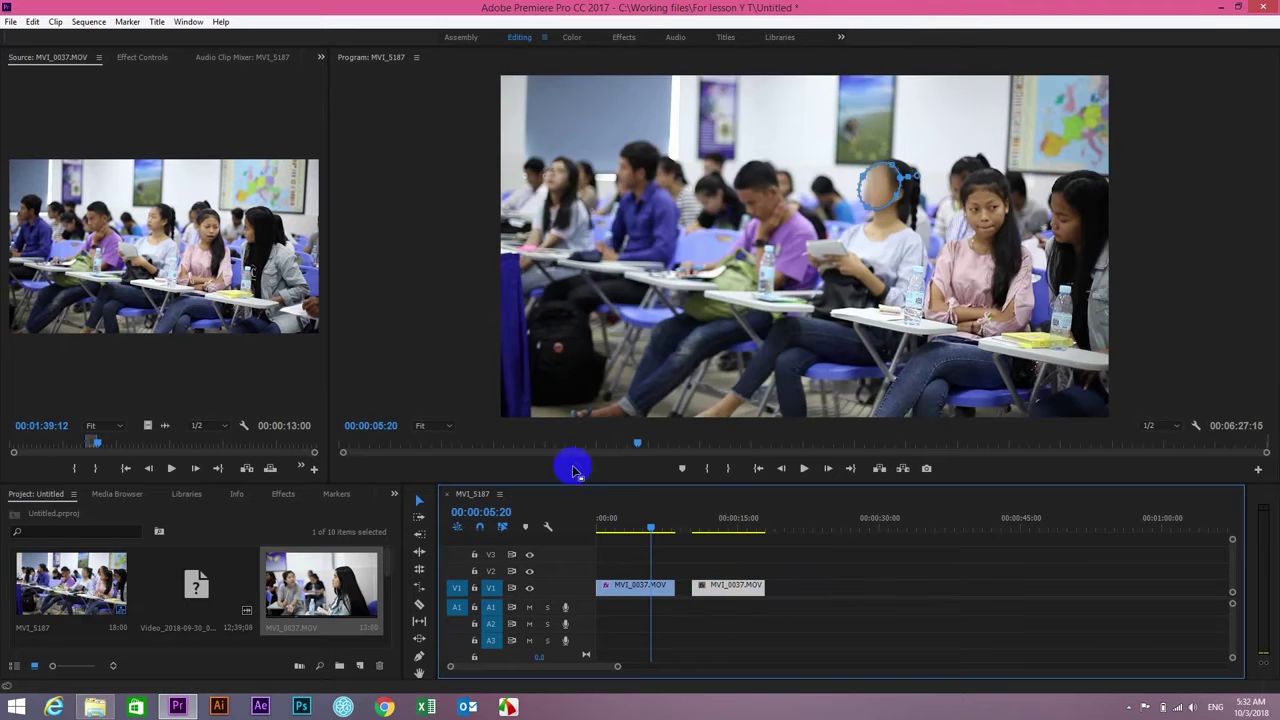
drag(655, 529, 709, 528)
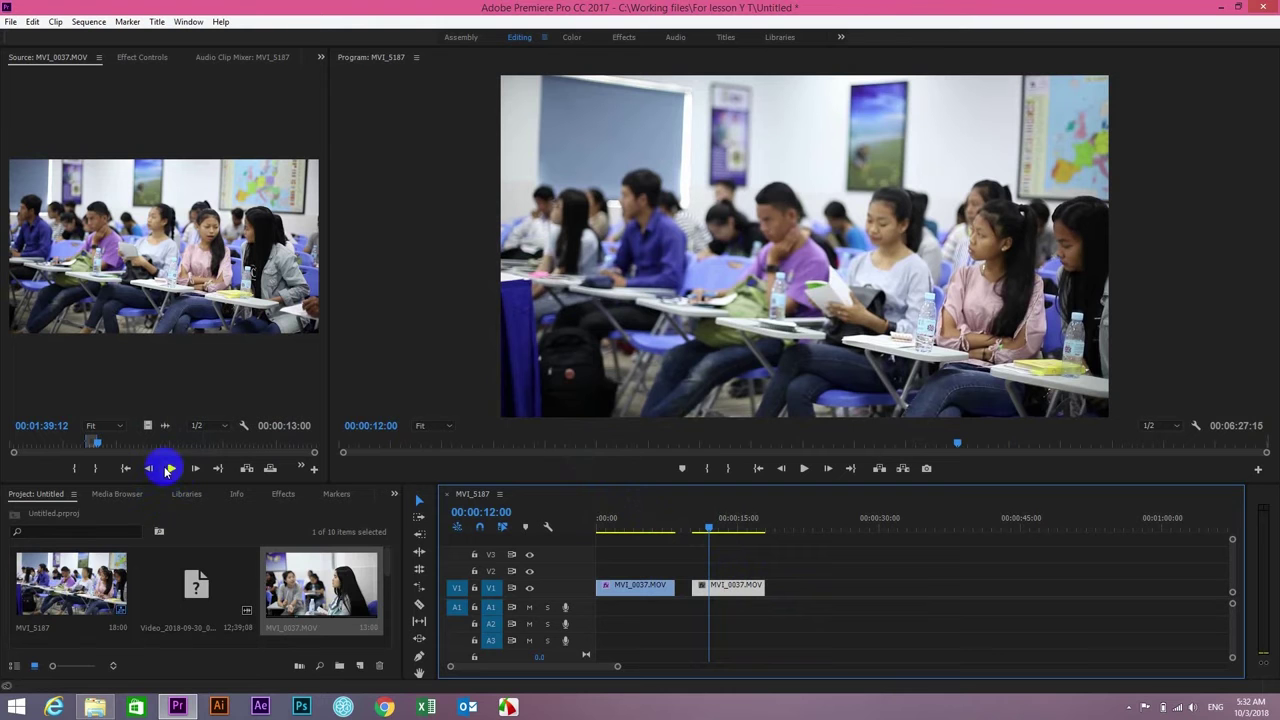
click(281, 500)
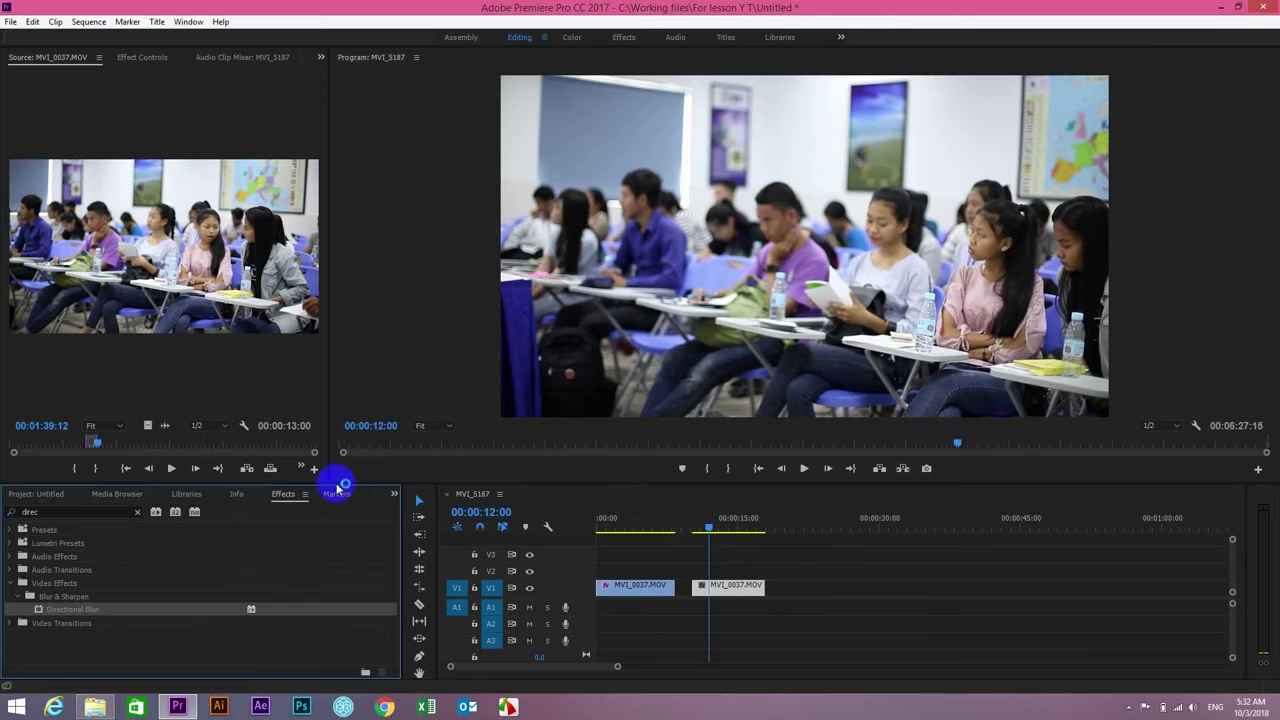
Search effects for 'mos' and drop Stylize > Mosaic onto the second V1 clip
click(70, 511)
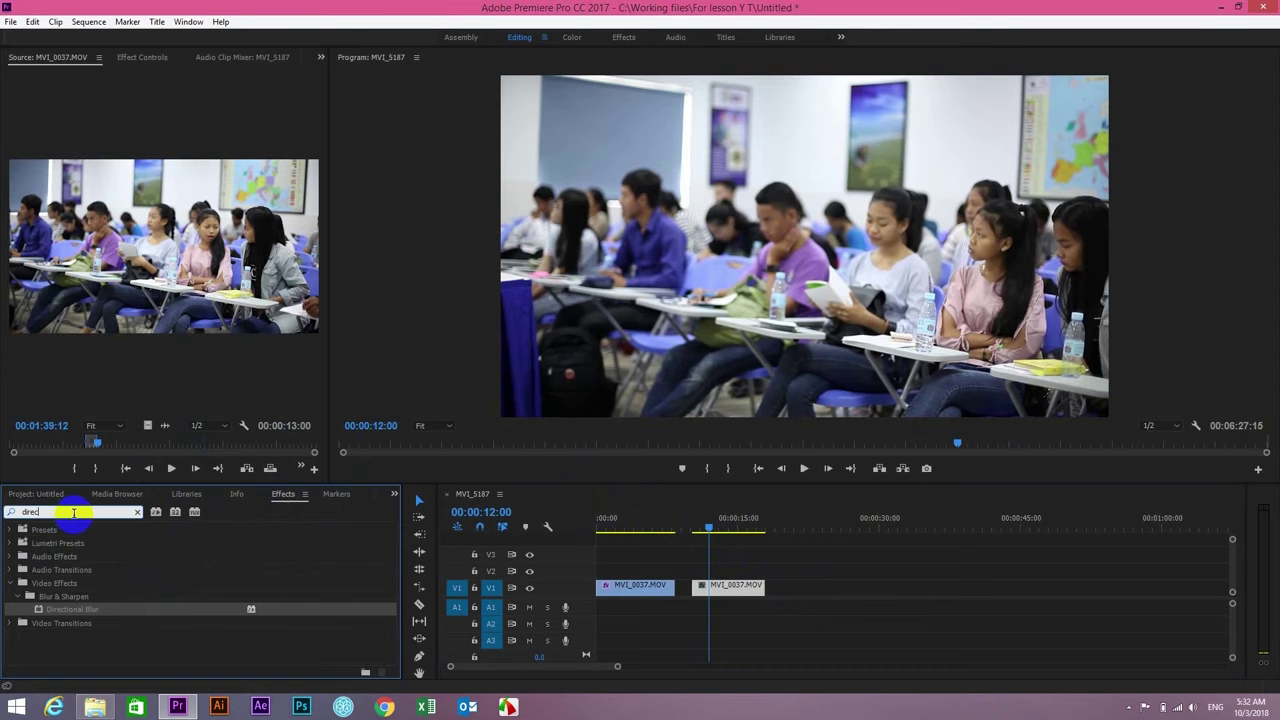
key(BackSpace)
key(BackSpace)
key(BackSpace)
key(BackSpace)
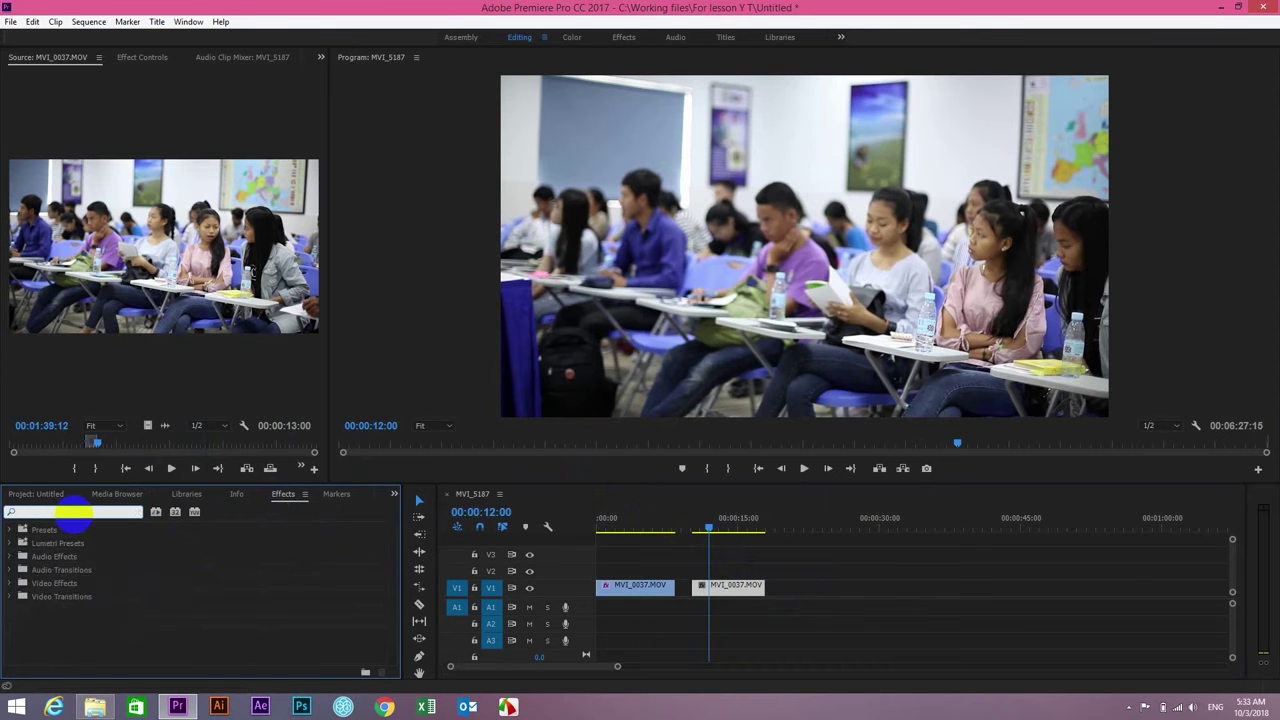
text(mos)
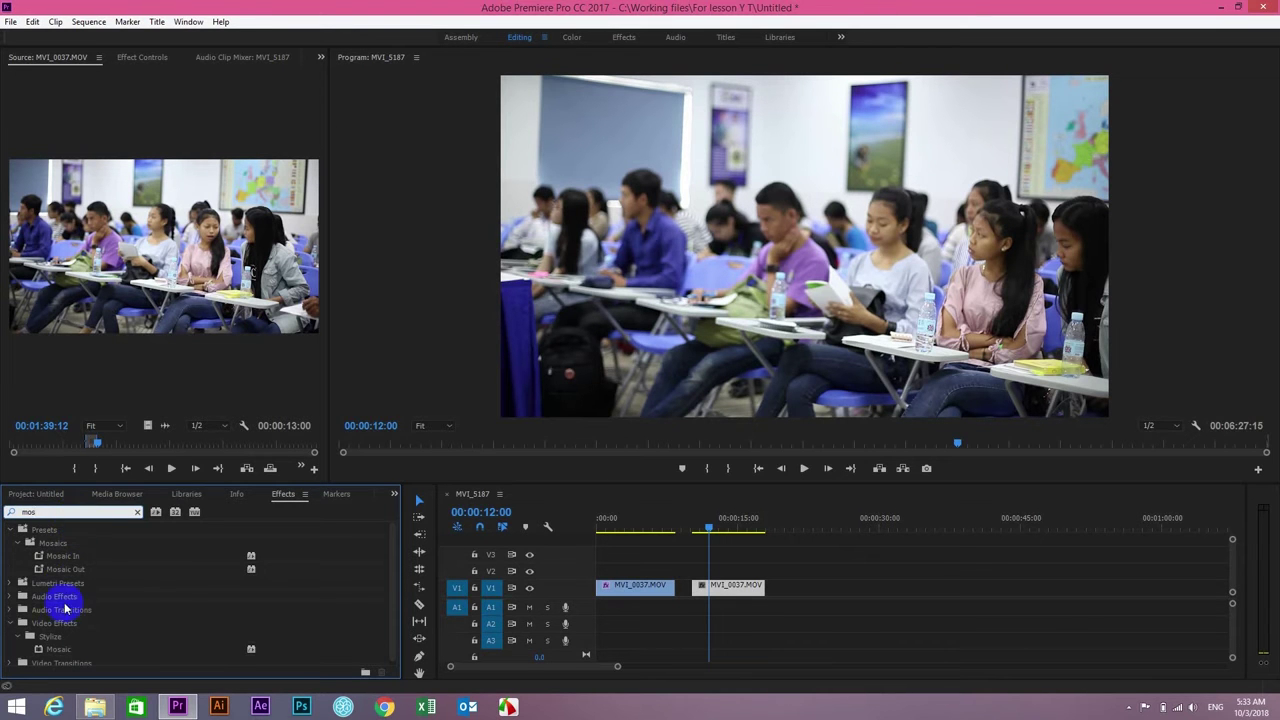
click(73, 652)
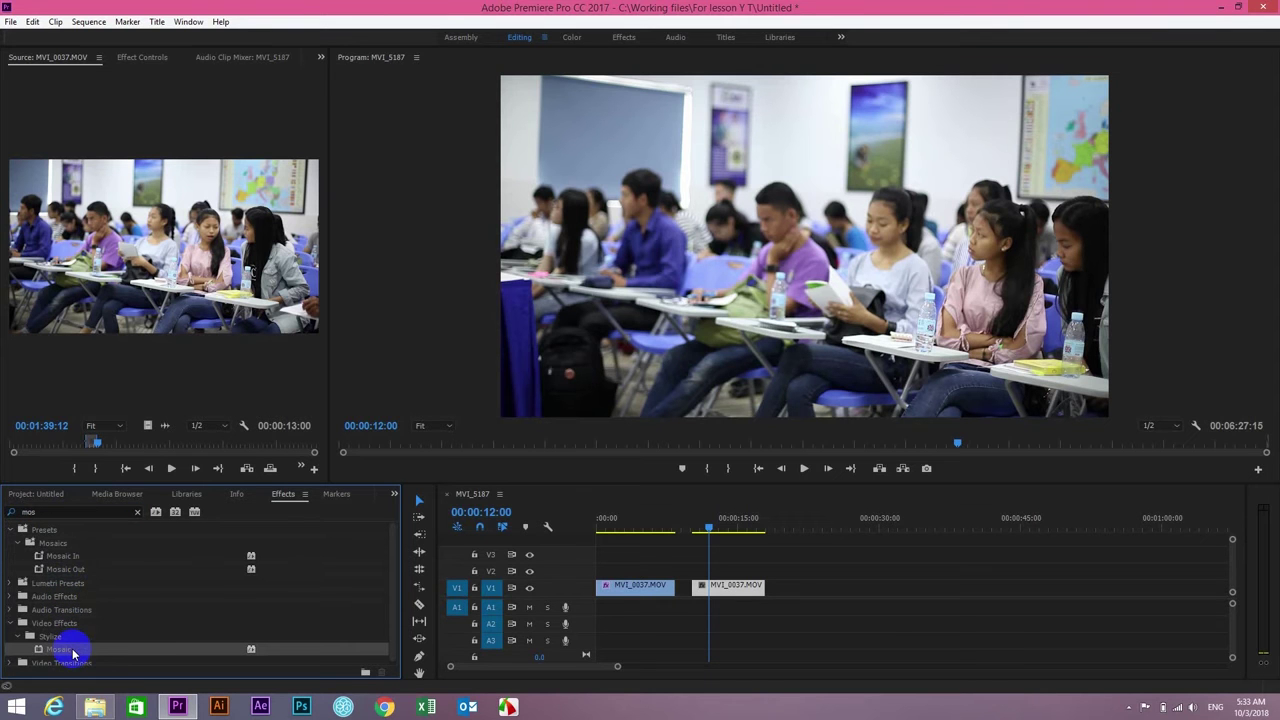
drag(86, 662, 711, 590)
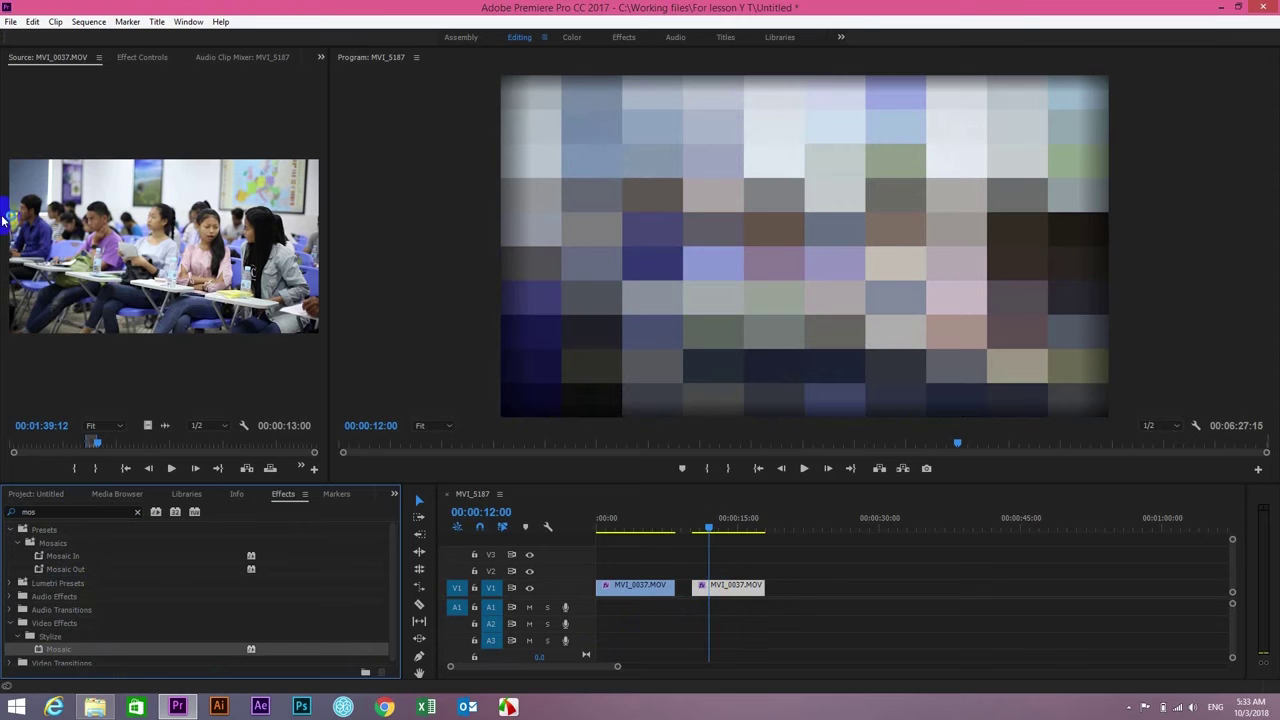
Add an ellipse mask to the second clip's Mosaic and shrink it from the left and top
click(142, 57)
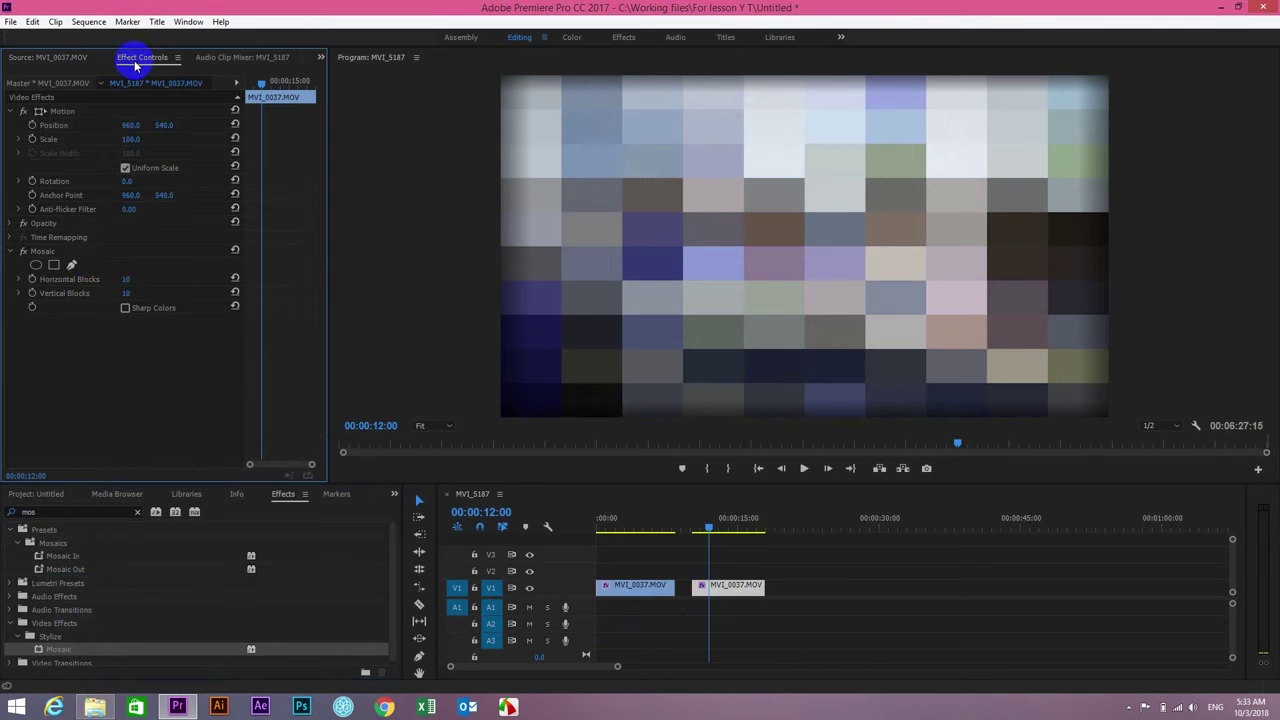
click(36, 266)
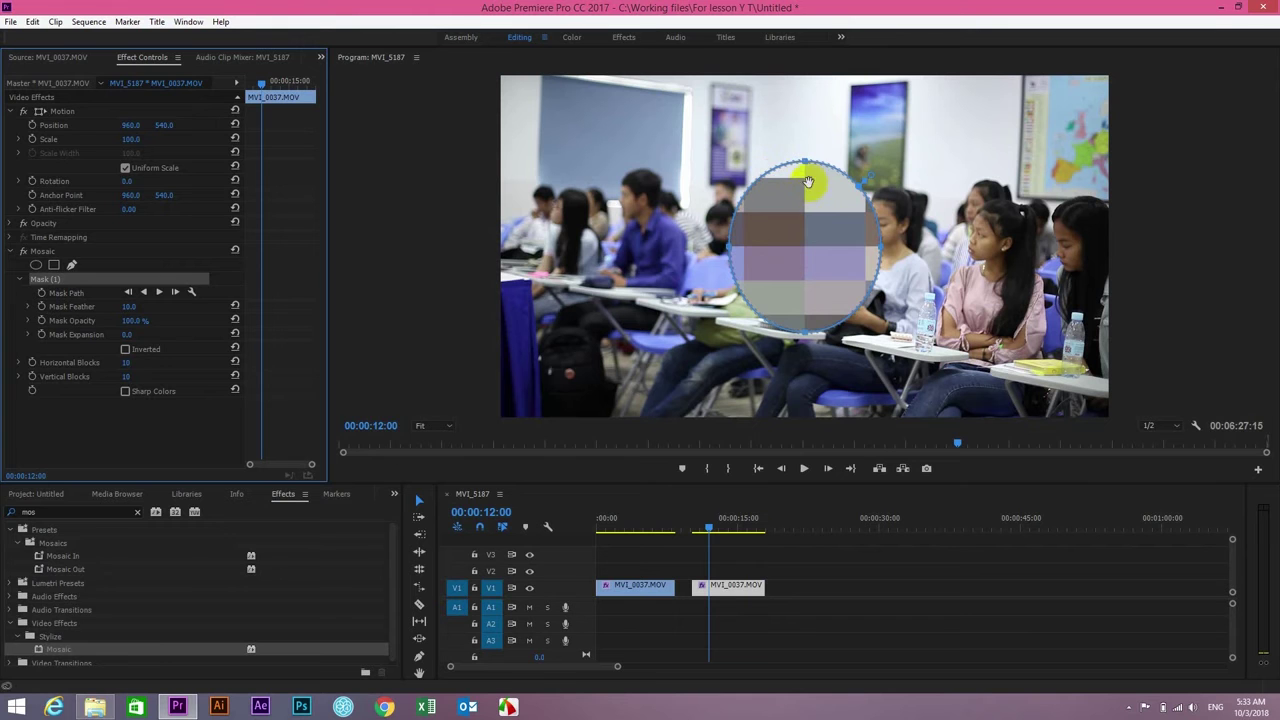
drag(731, 249, 821, 259)
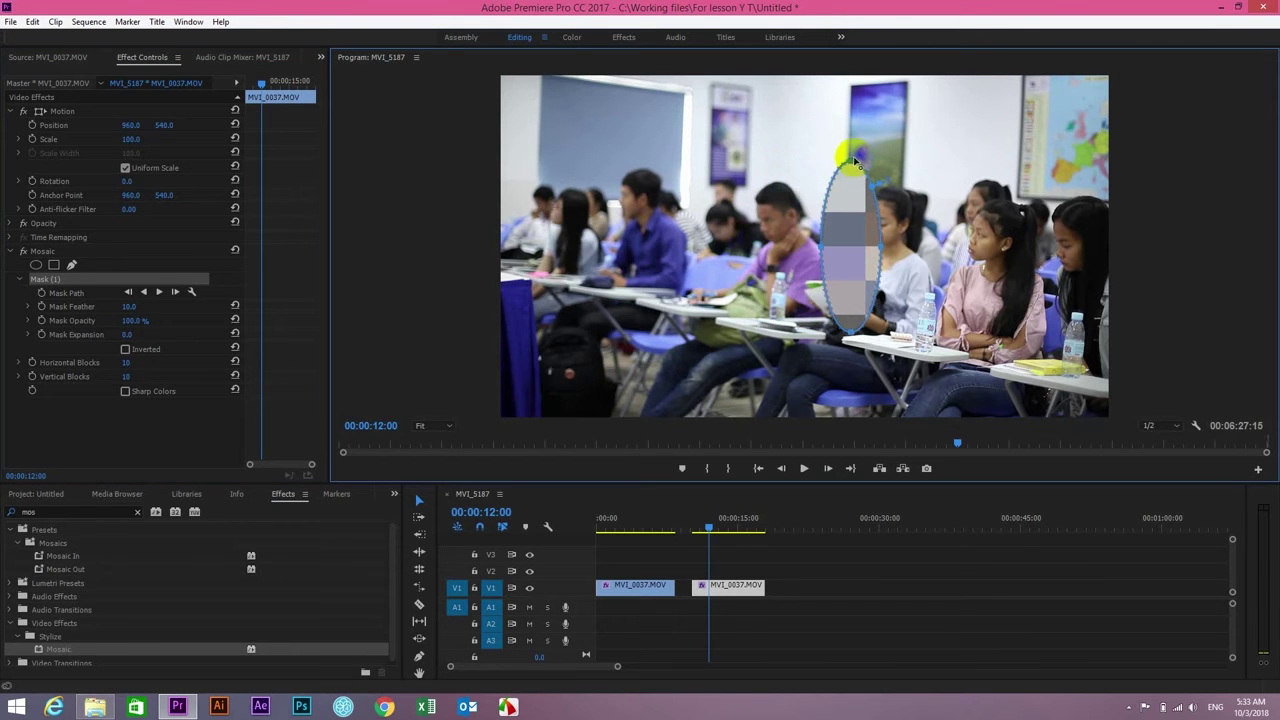
mouse_move(852, 170)
mouse_down()
mouse_move(847, 256)
mouse_move(858, 231)
mouse_up()
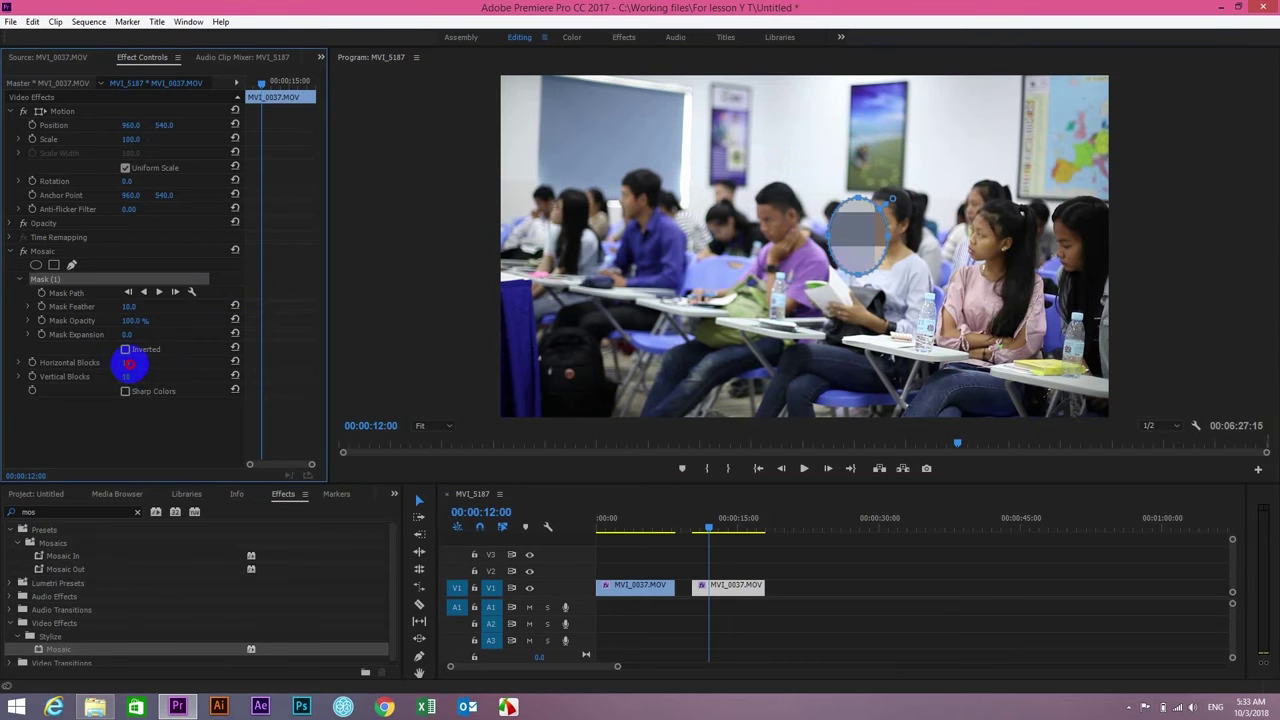
Set Mosaic Horizontal Blocks to 54 and begin adjusting Vertical Blocks
drag(125, 366, 135, 366)
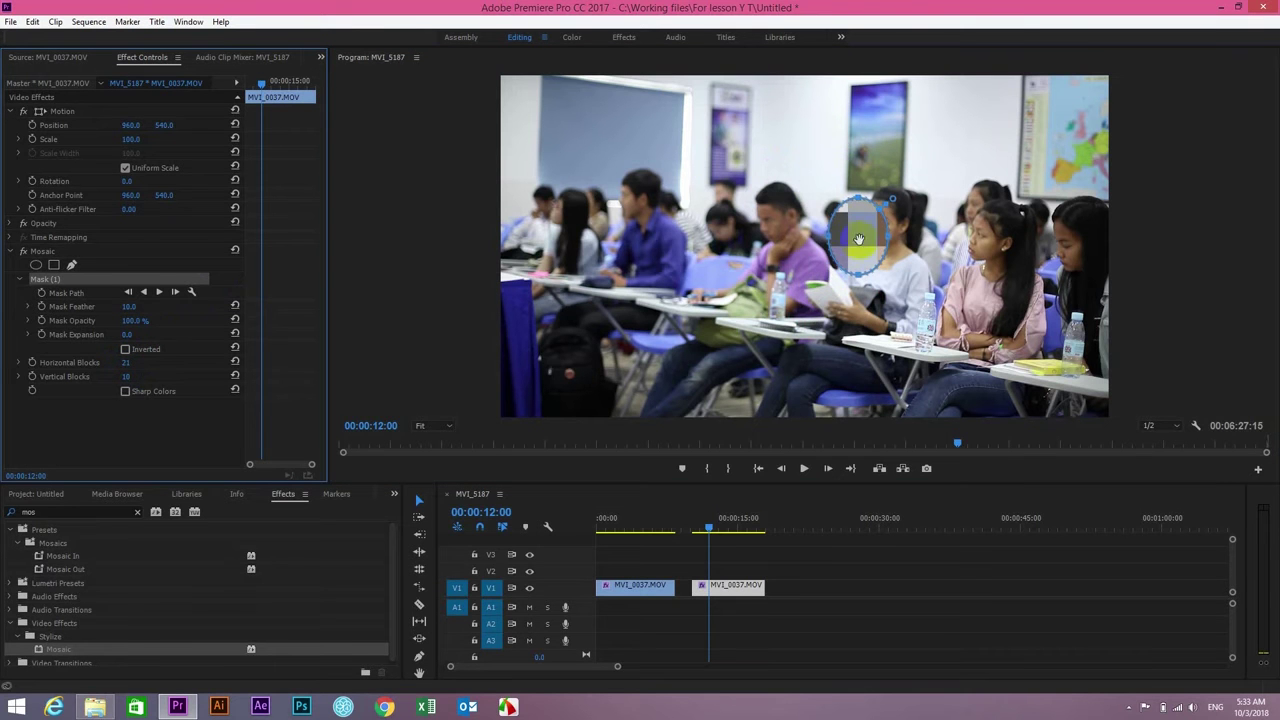
click(128, 365)
drag(124, 364, 137, 364)
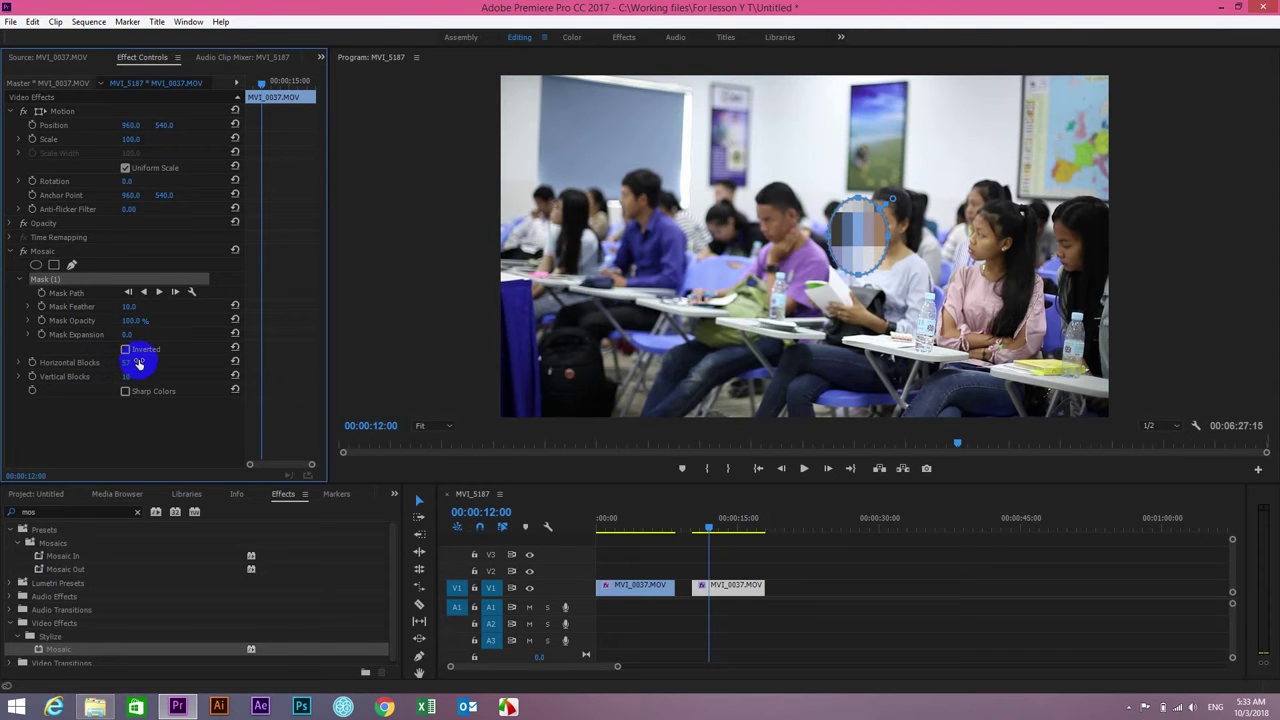
drag(127, 378, 142, 377)
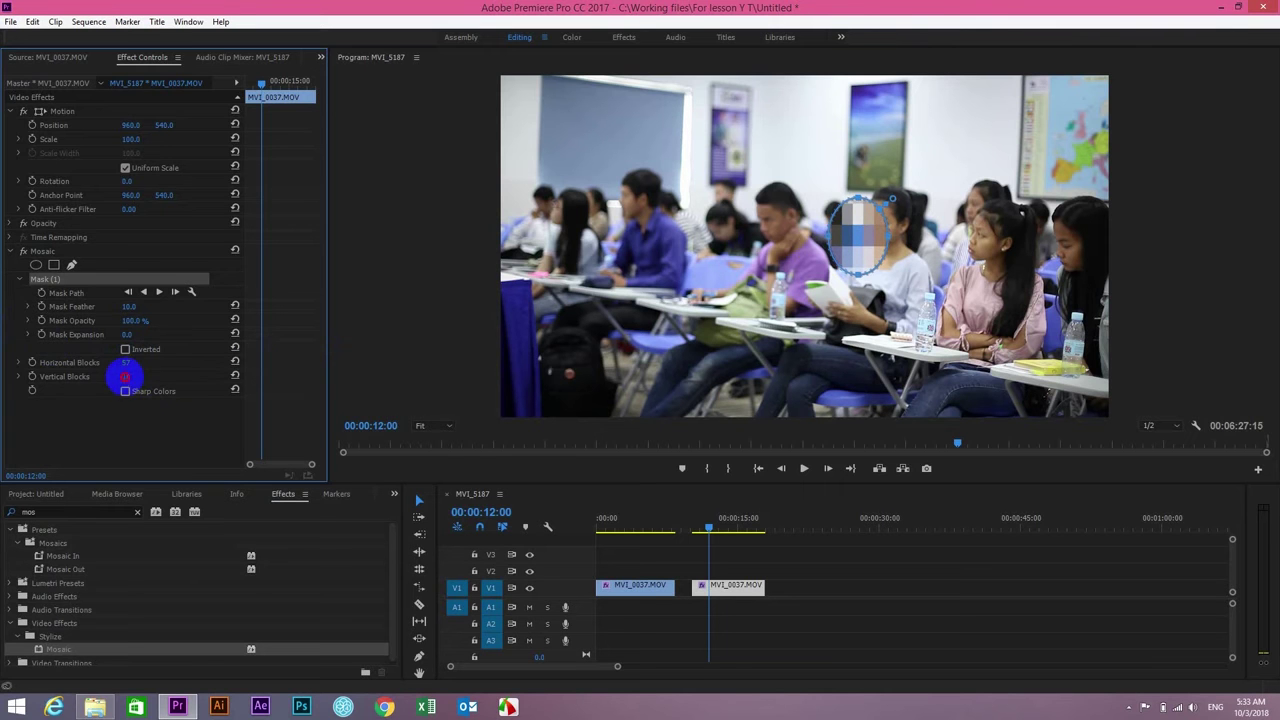
drag(124, 377, 129, 381)
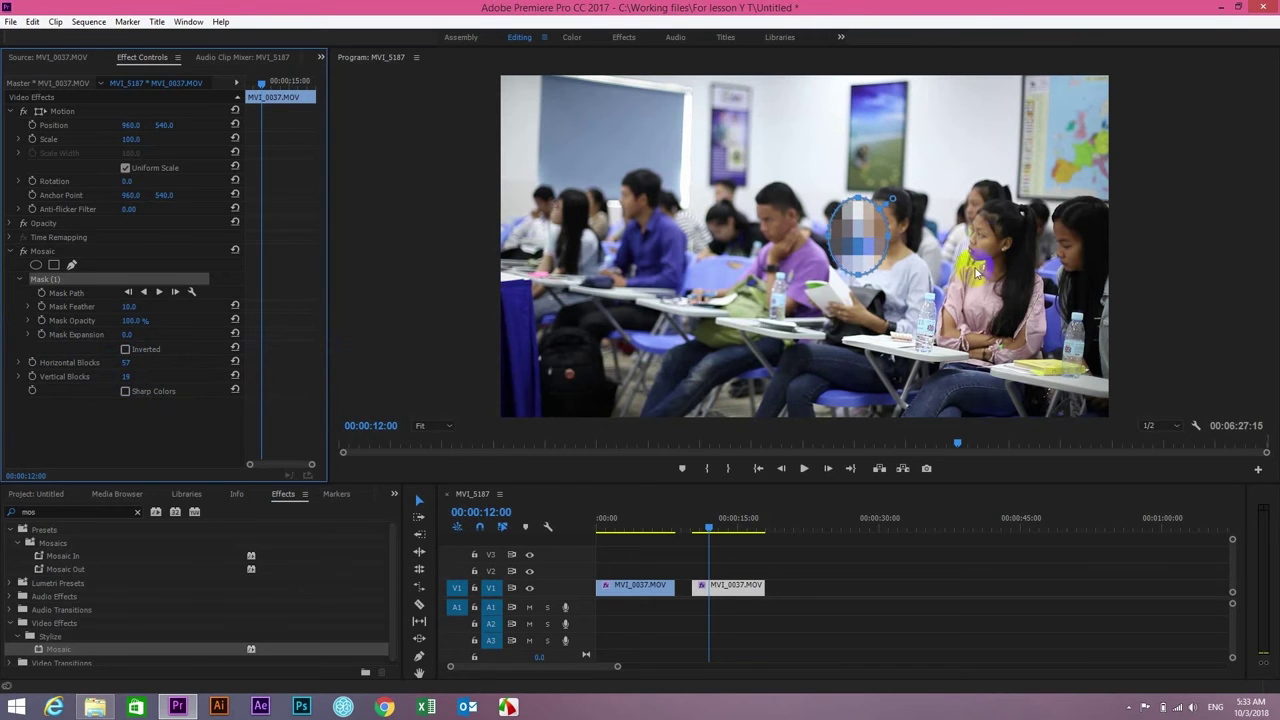
Rotate, move and narrow the ellipse mask over the girl's face, then set Vertical Blocks to 30
drag(864, 273, 822, 287)
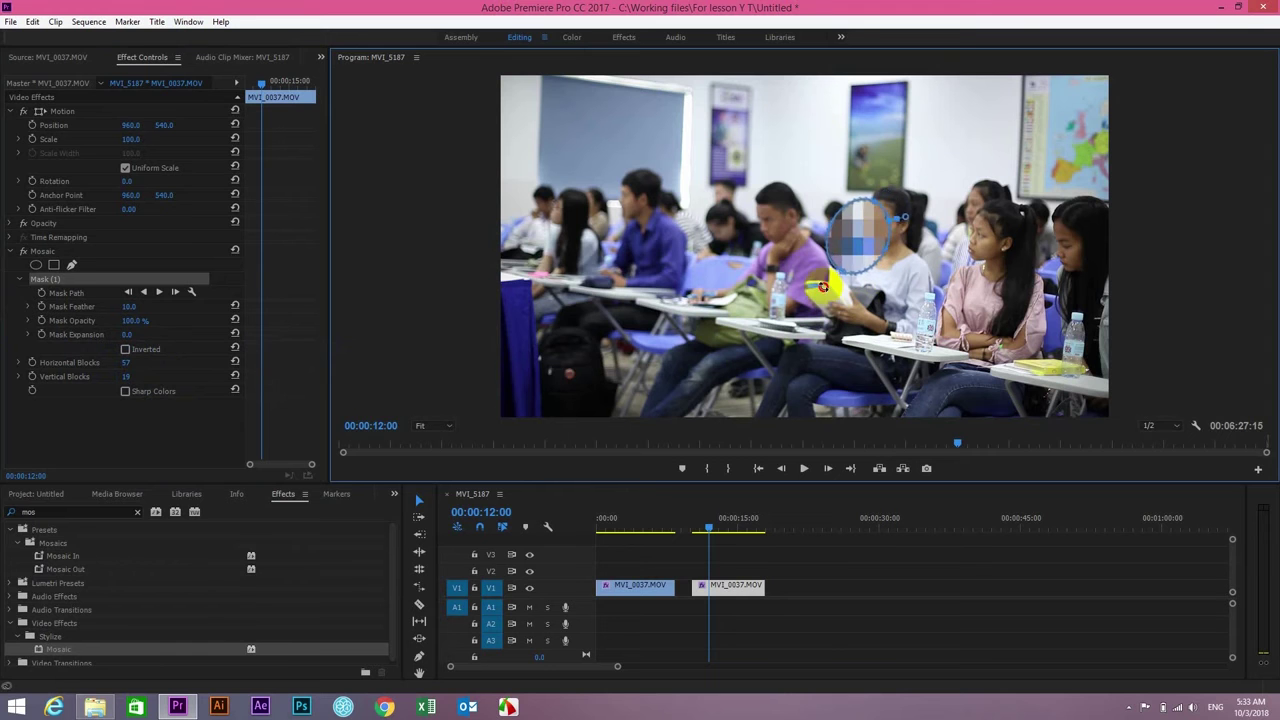
mouse_move(859, 242)
mouse_down()
mouse_move(878, 229)
mouse_move(868, 268)
mouse_up()
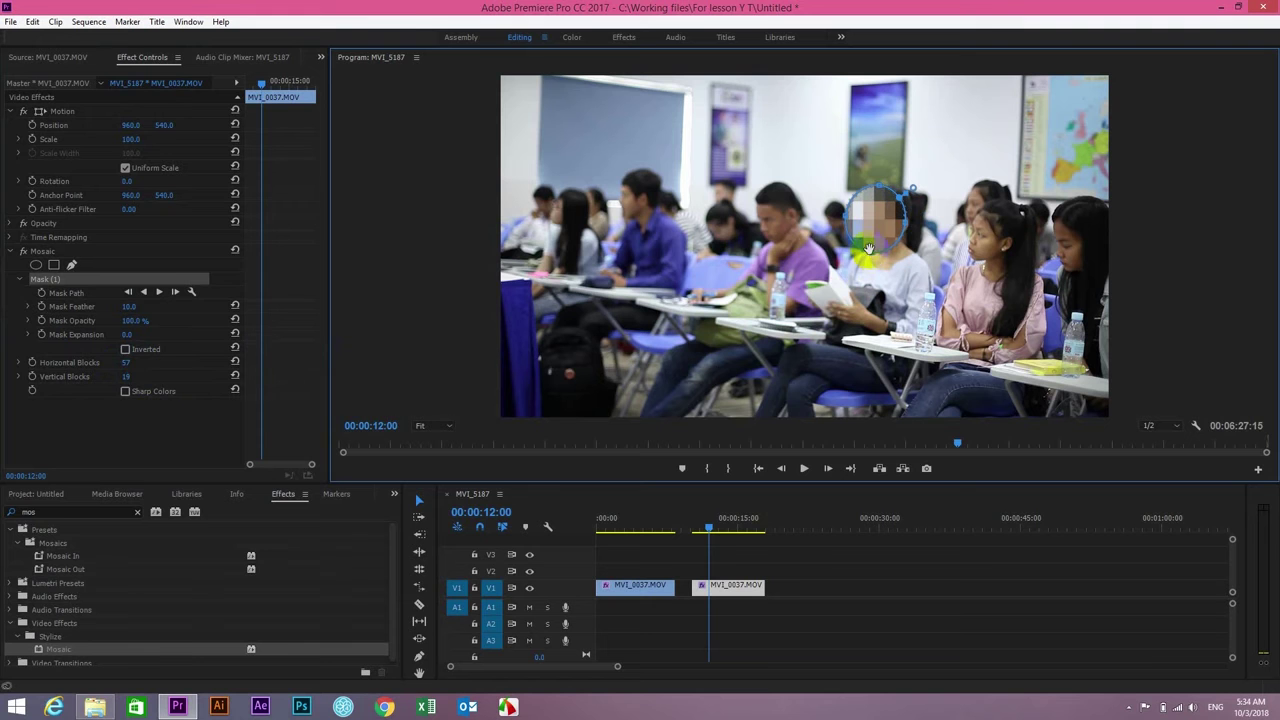
drag(849, 220, 858, 219)
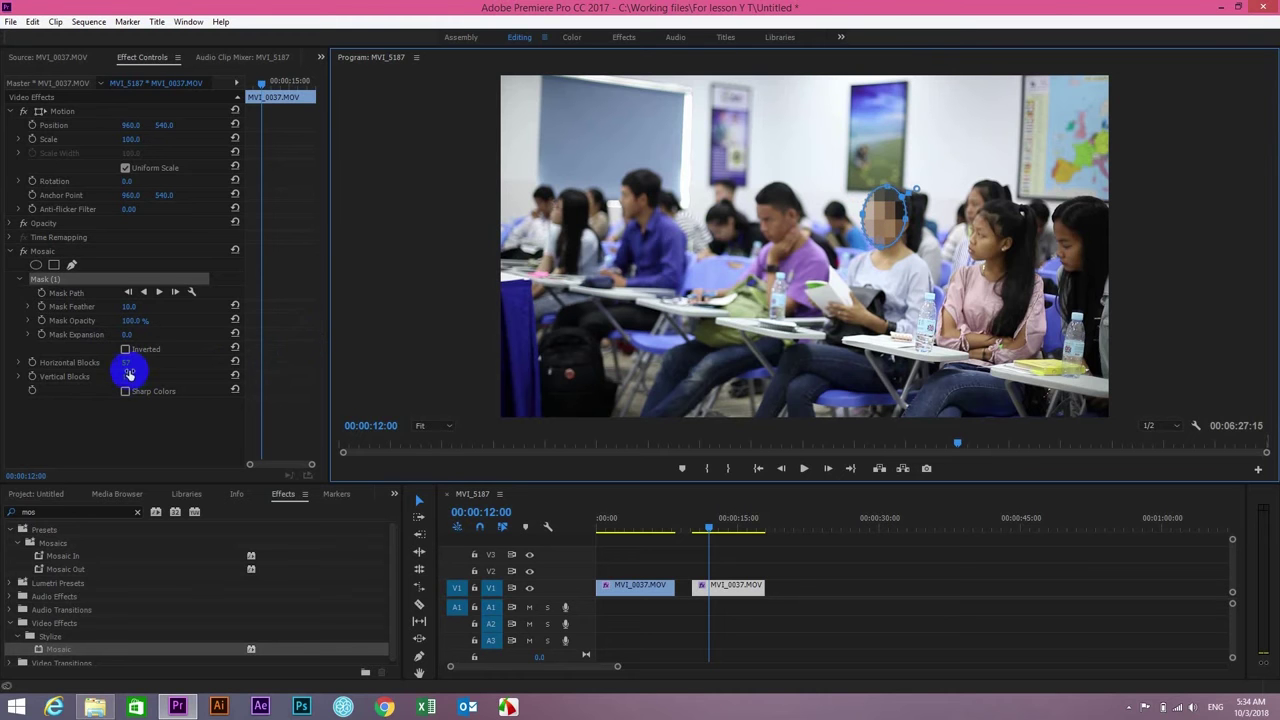
drag(127, 376, 145, 378)
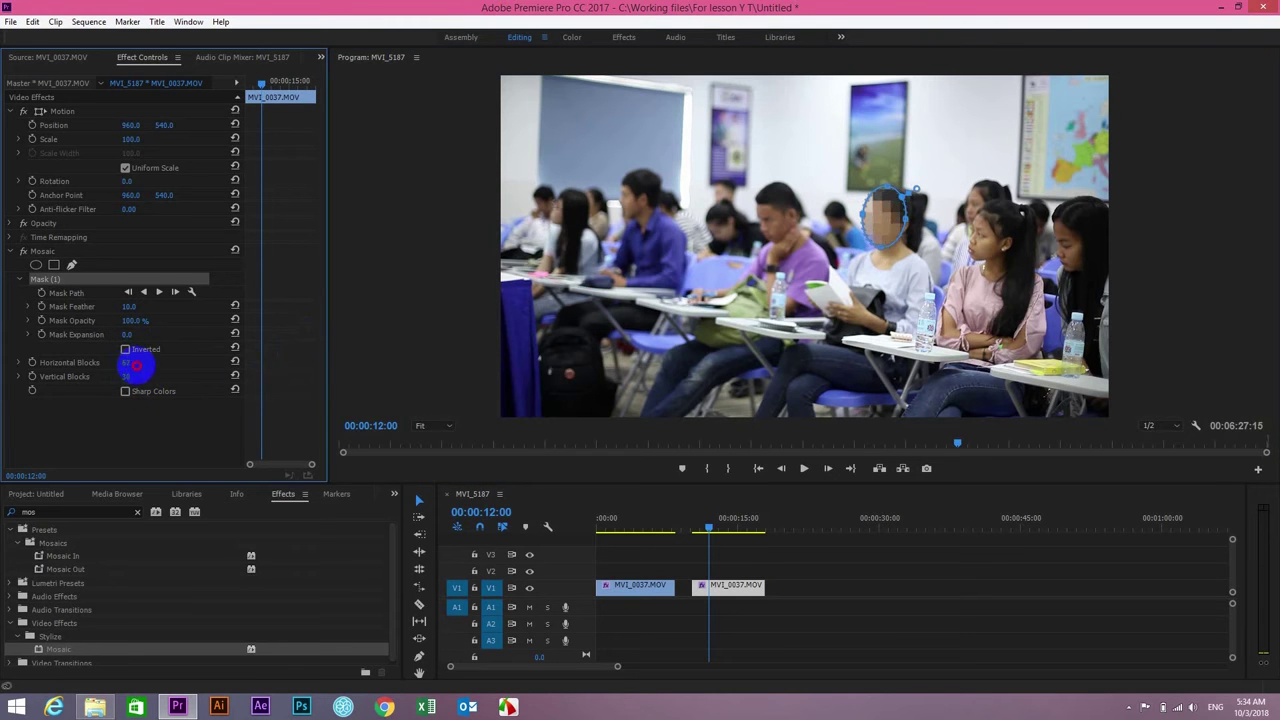
drag(137, 368, 126, 366)
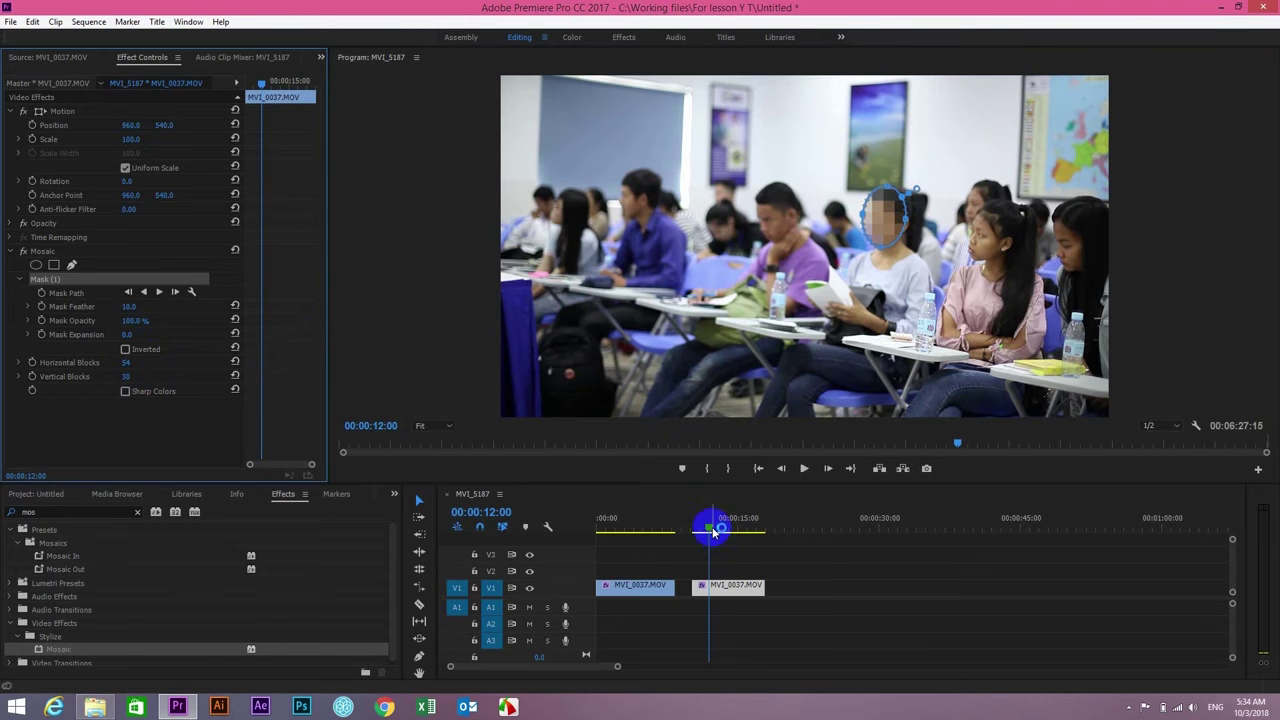
Trim the end of the second clip on V1 shorter
drag(709, 526, 694, 528)
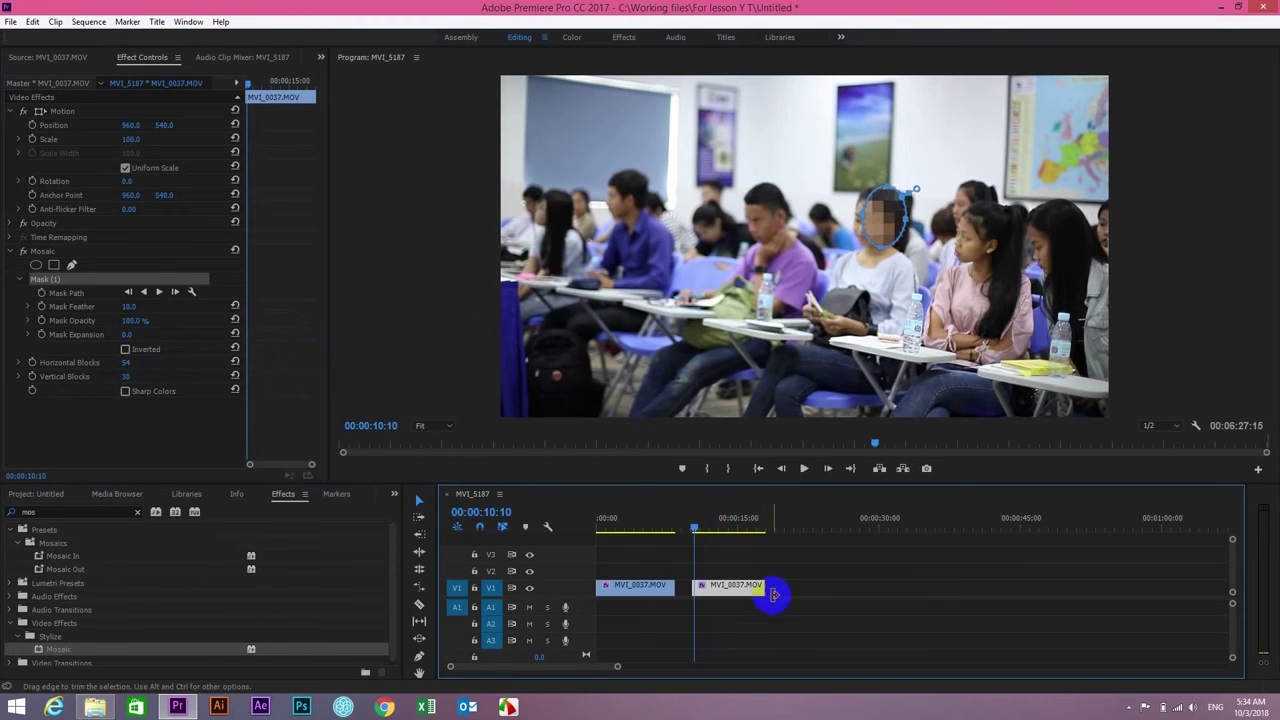
drag(762, 588, 735, 589)
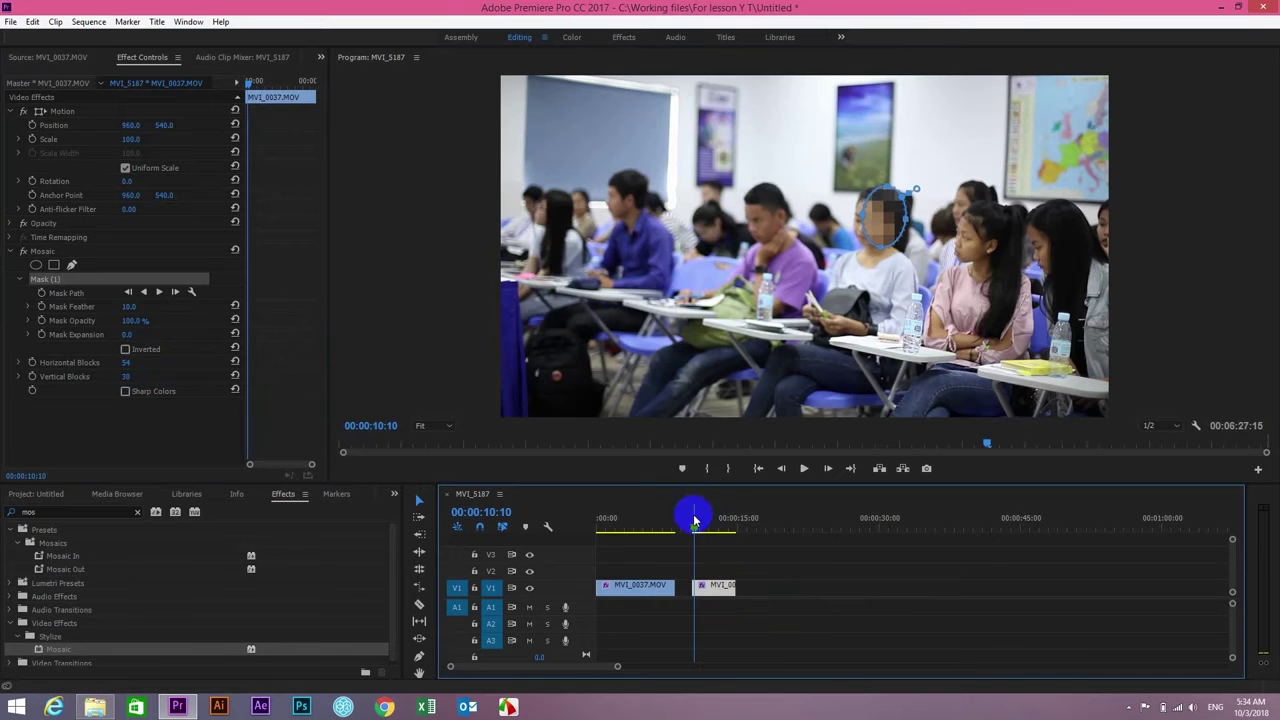
click(697, 529)
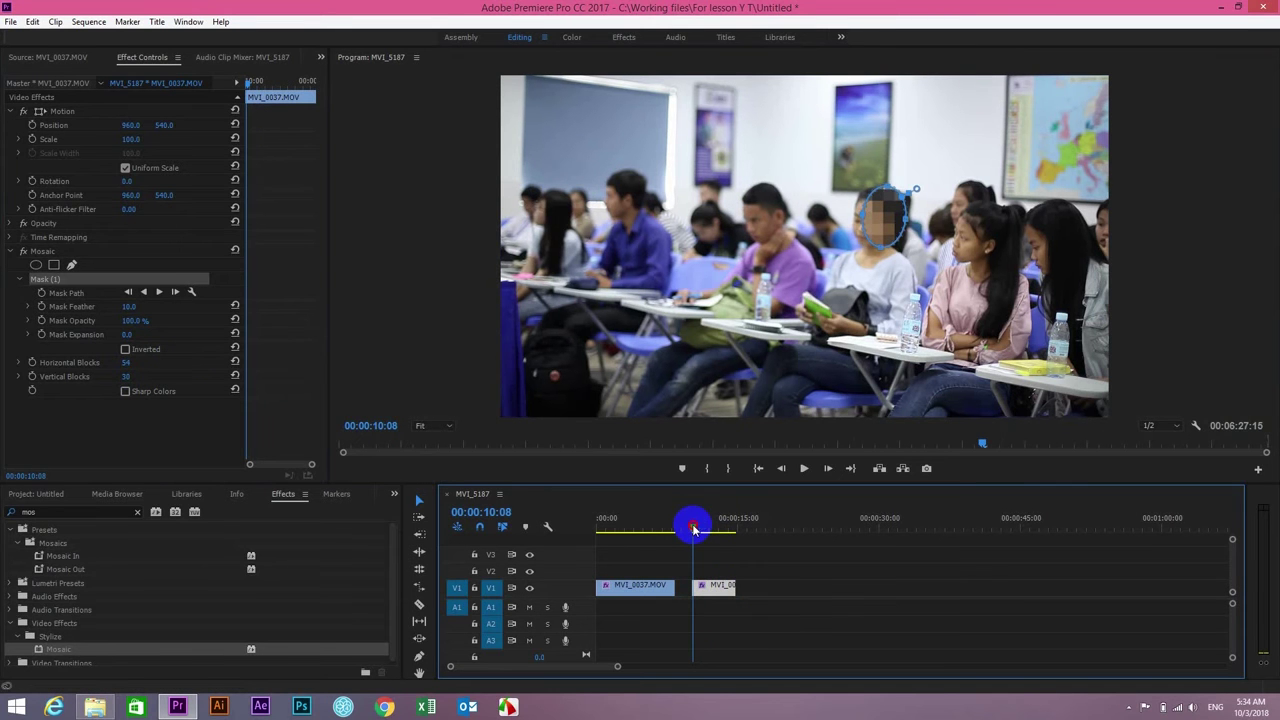
At 00:00:10:06, reposition the mask over the face and track it forward
drag(695, 529, 692, 529)
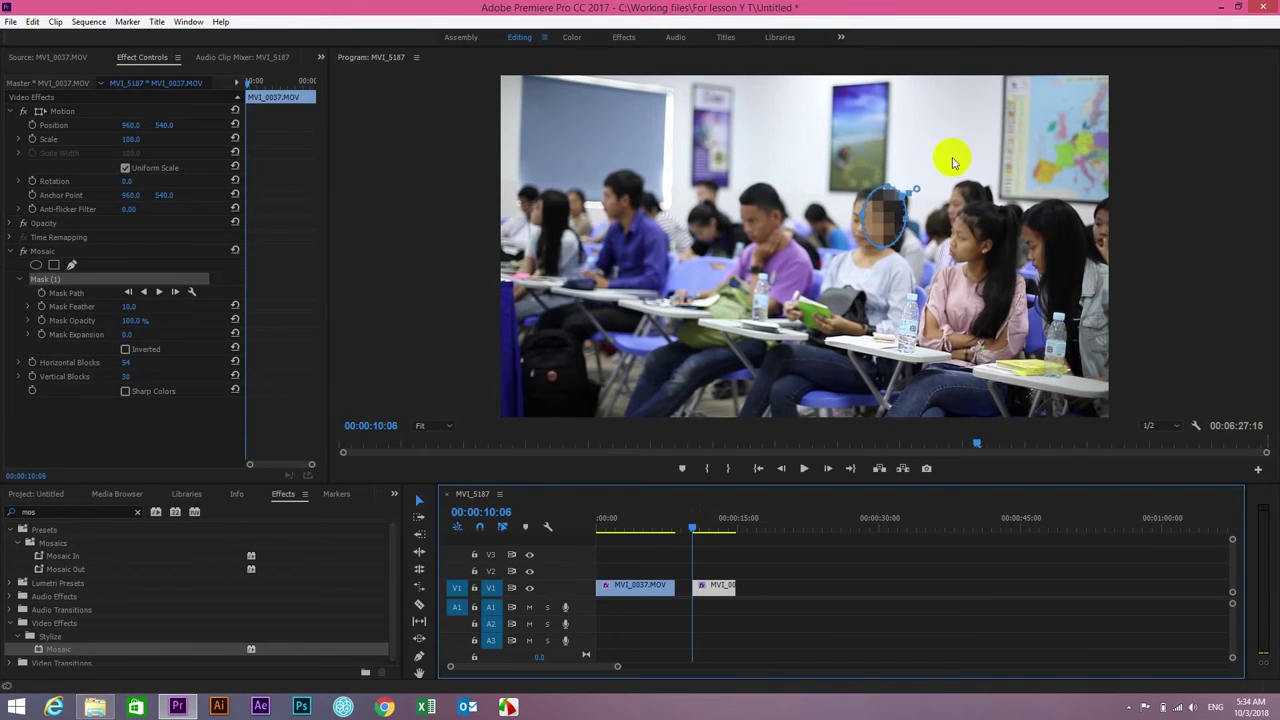
drag(886, 214, 859, 226)
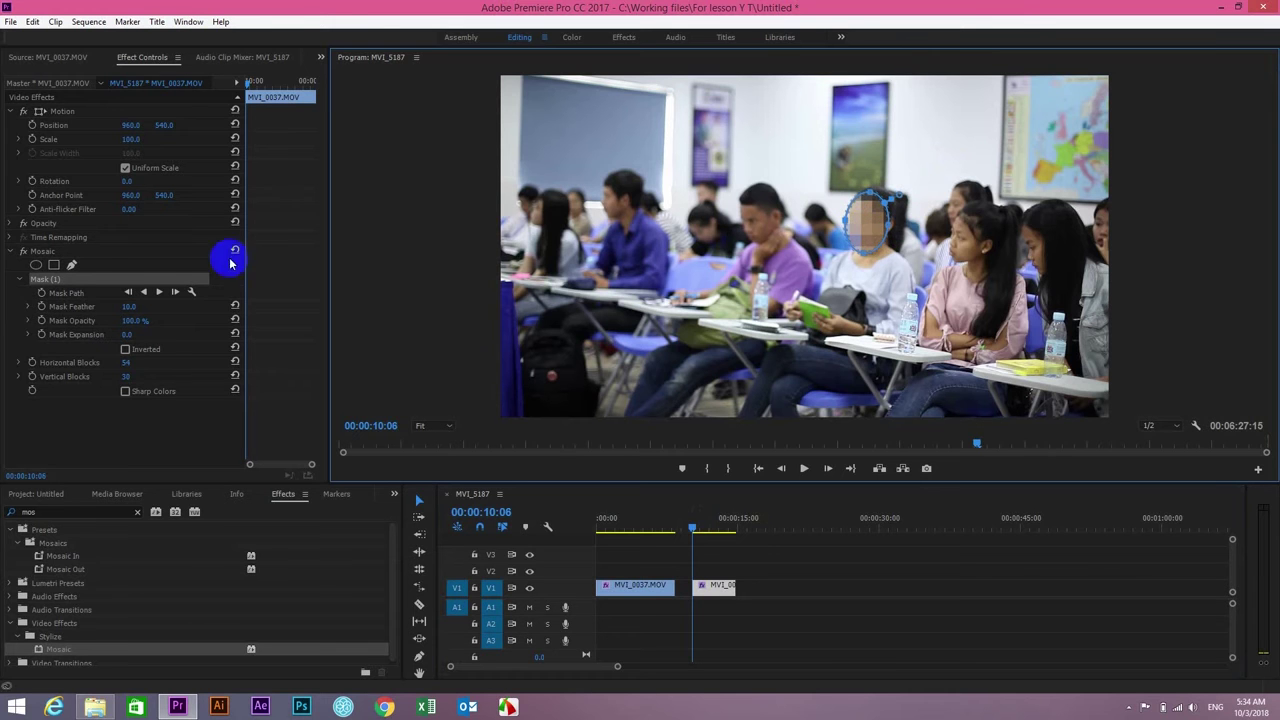
click(158, 292)
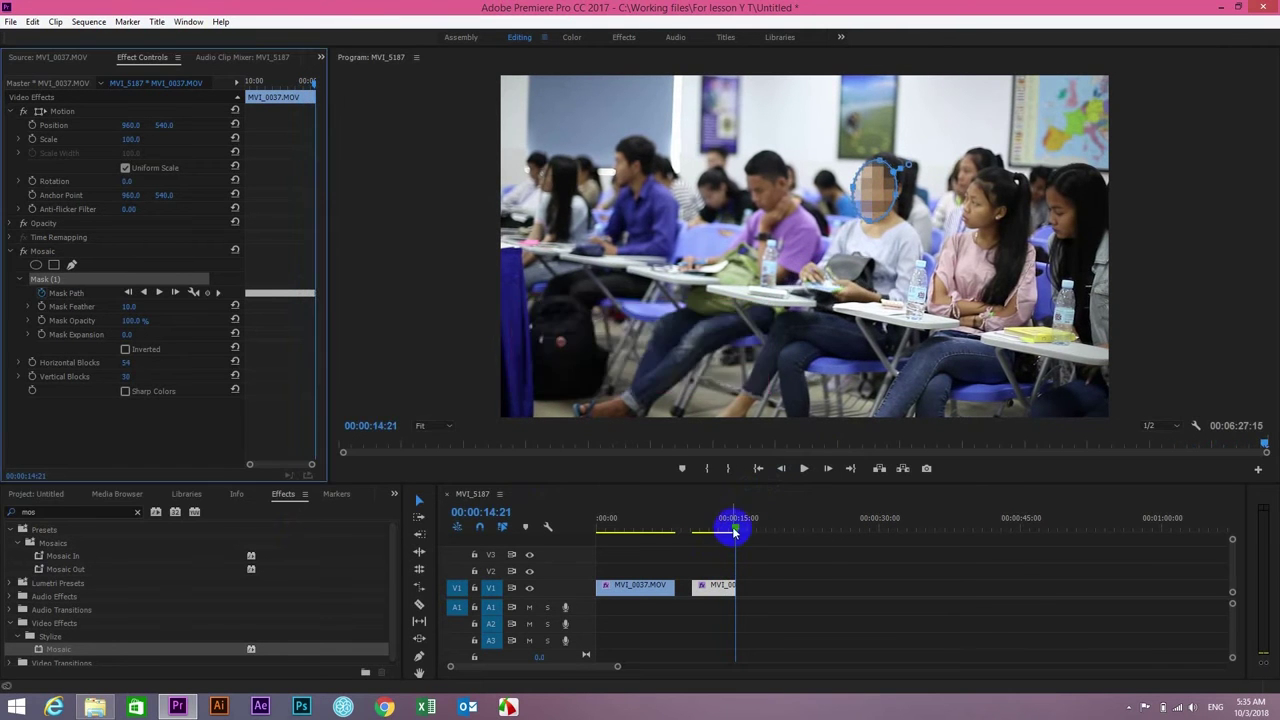
drag(735, 541, 600, 533)
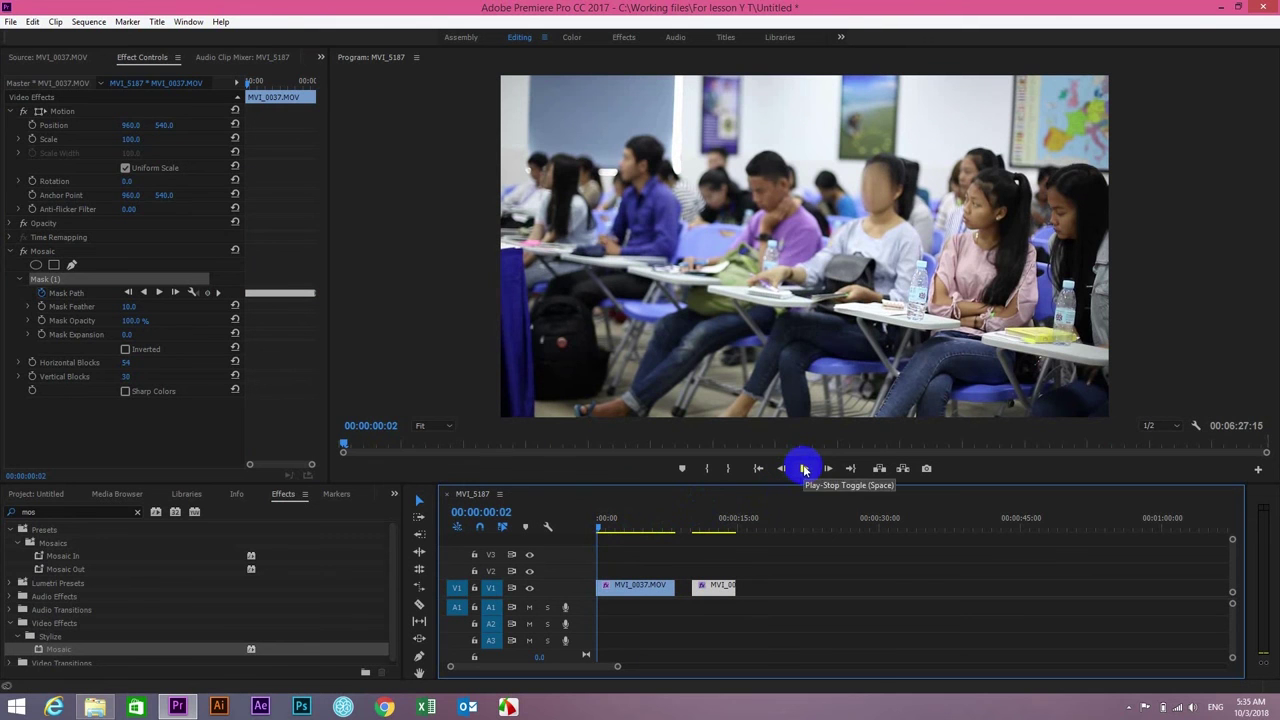
click(800, 472)
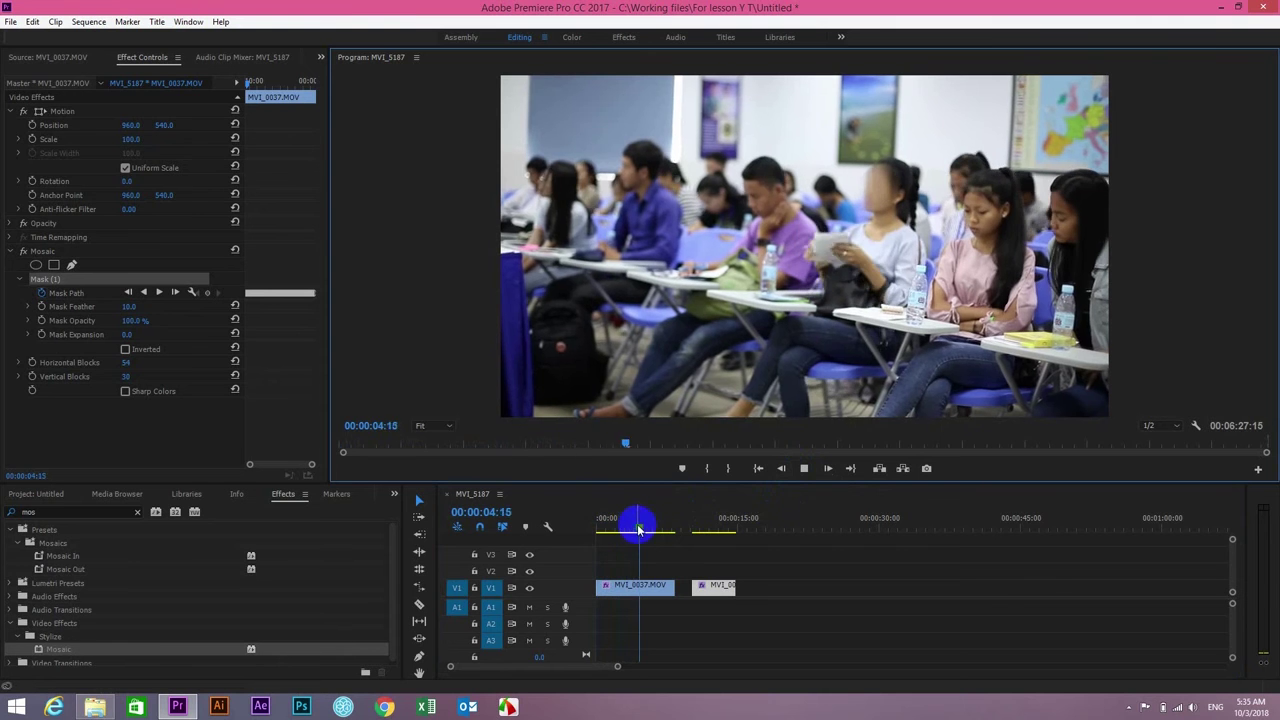
click(805, 469)
drag(686, 533, 694, 535)
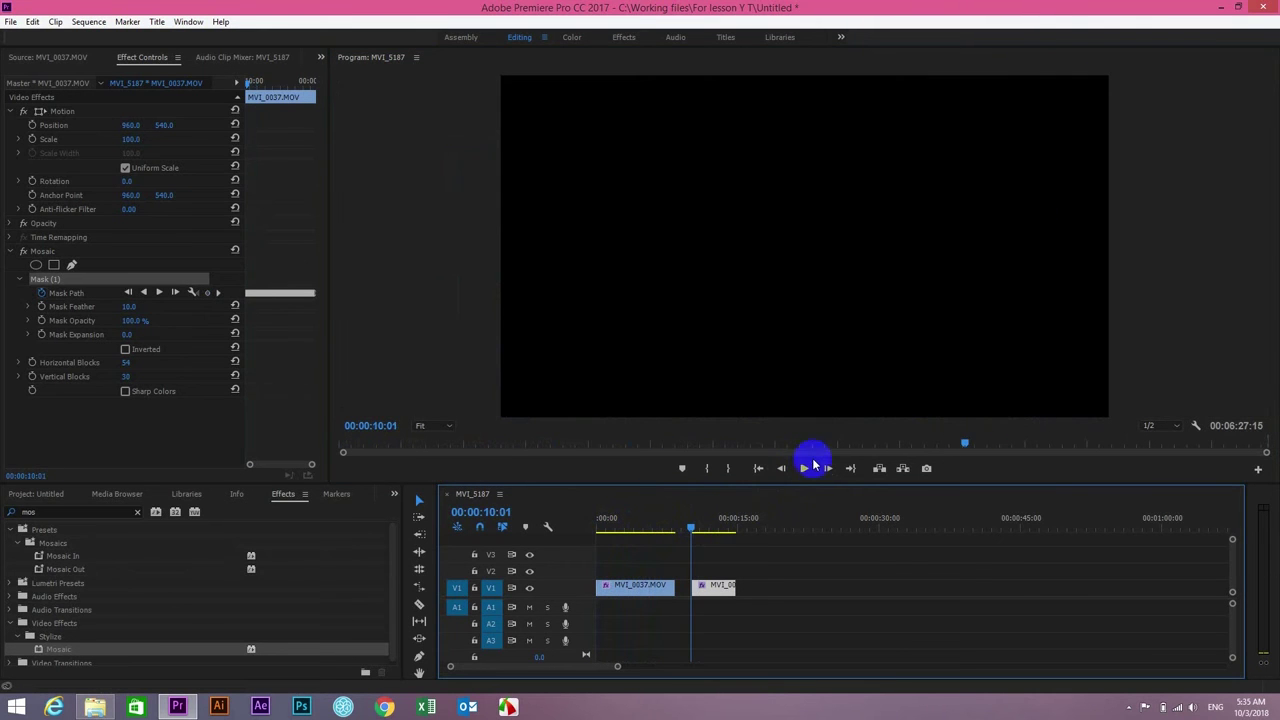
click(810, 466)
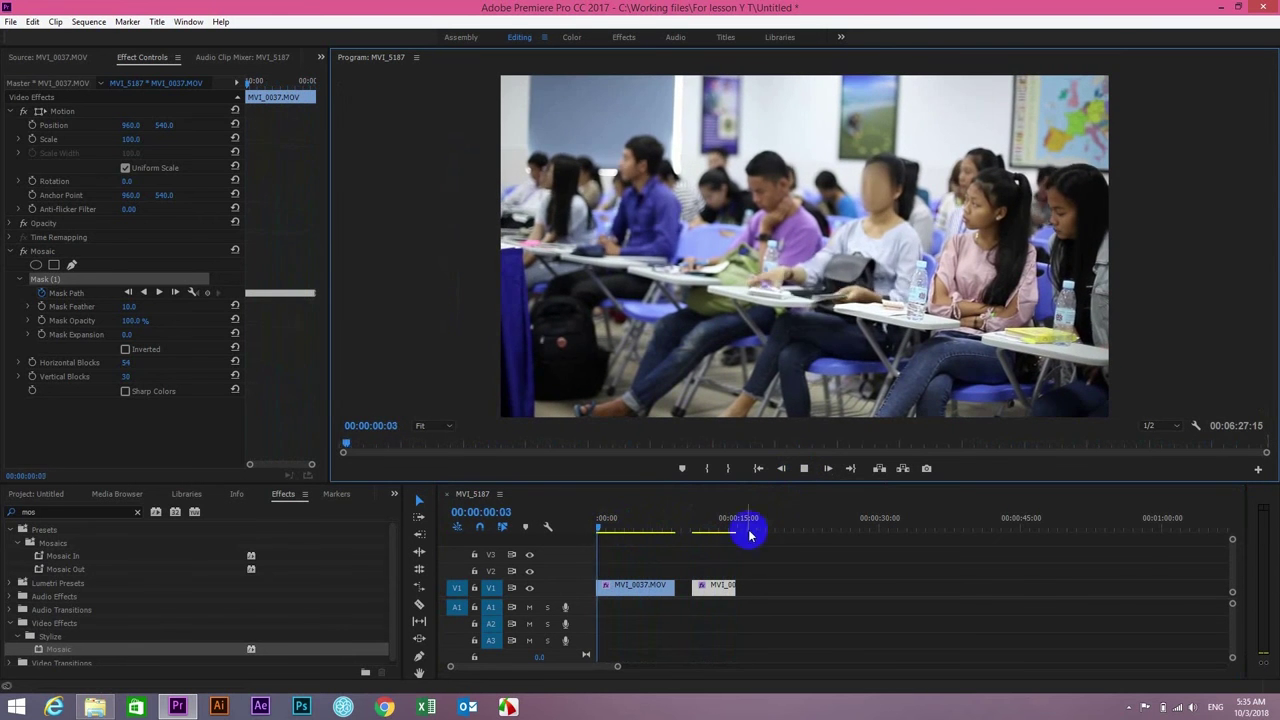
Stop playback and slide the second MVI_0037.MOV clip left against the first clip
click(804, 468)
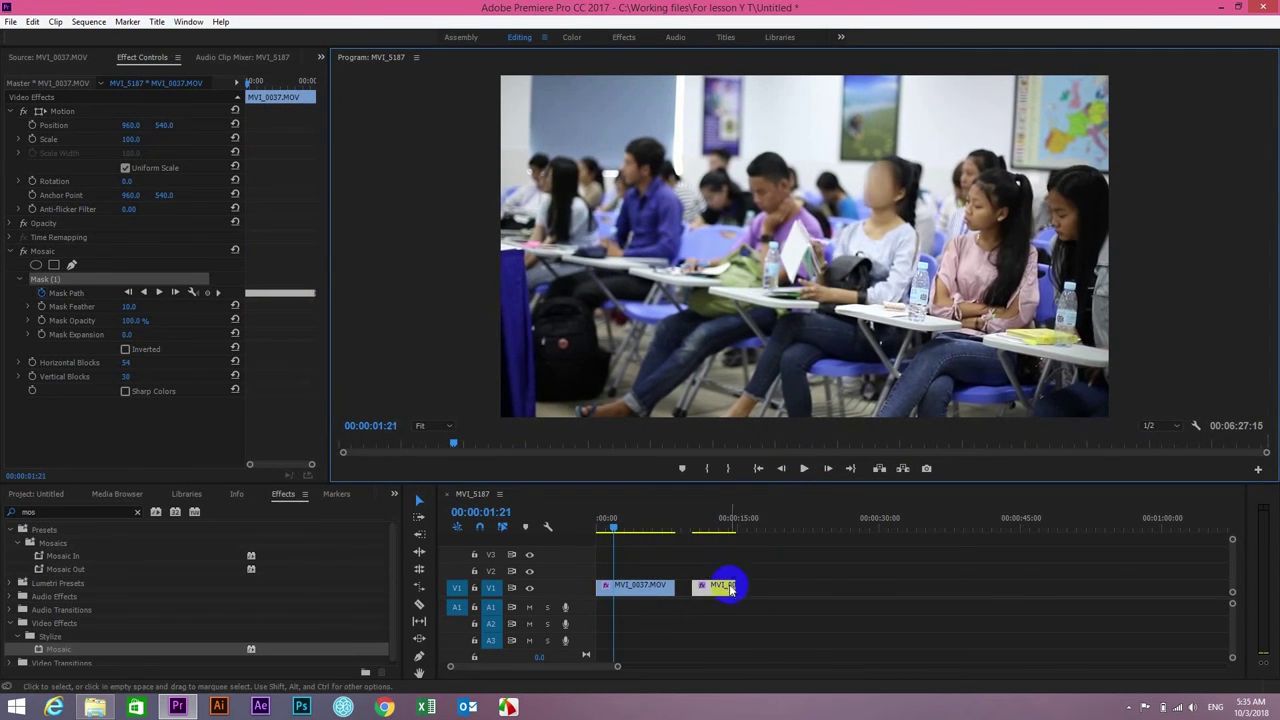
drag(730, 590, 674, 591)
drag(614, 527, 618, 538)
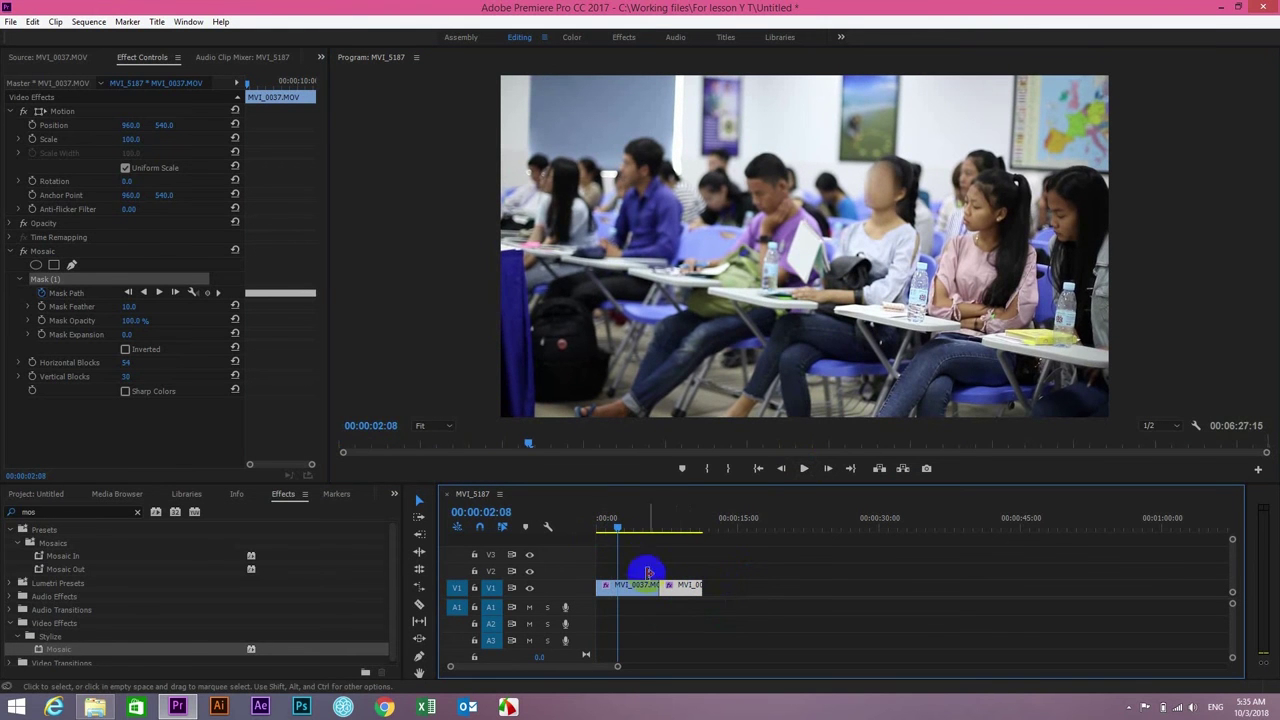